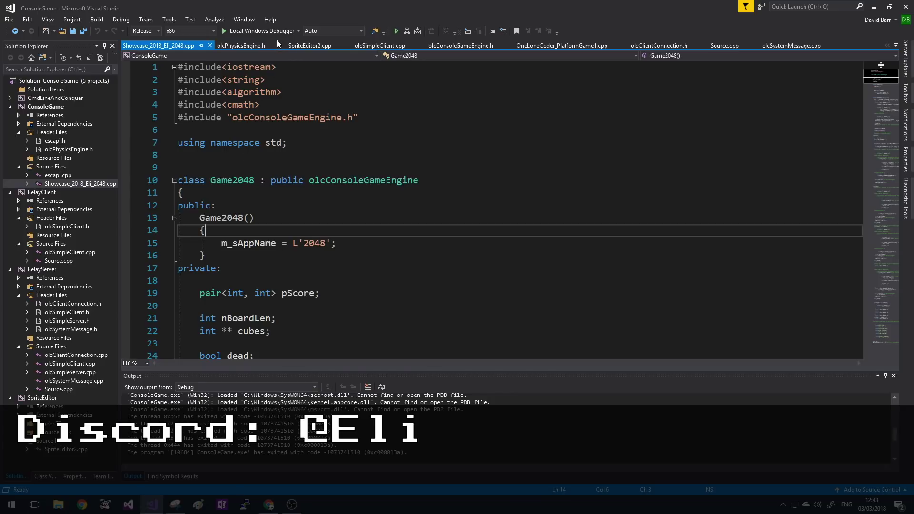
Step: Launch the 2048 game, centre its window over the editor, and restart with a fresh board
left_click(261, 31)
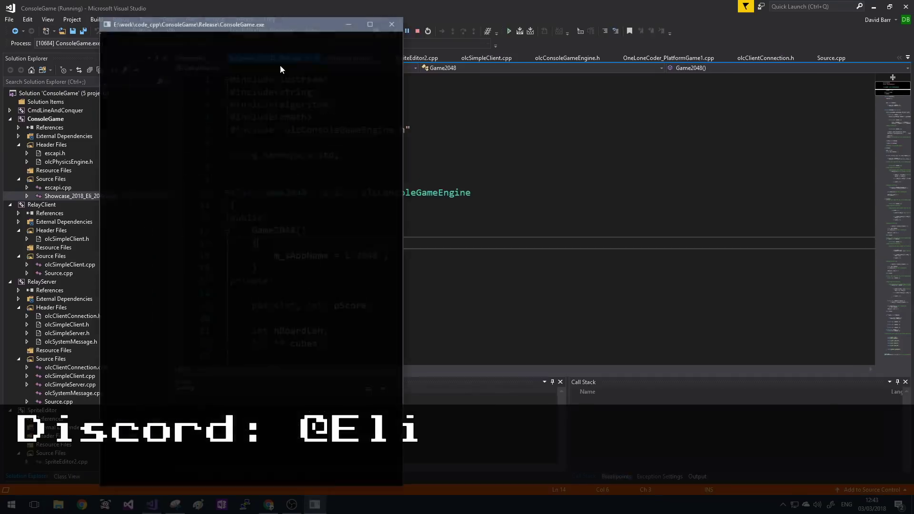
left_click_drag(222, 22, 422, 161)
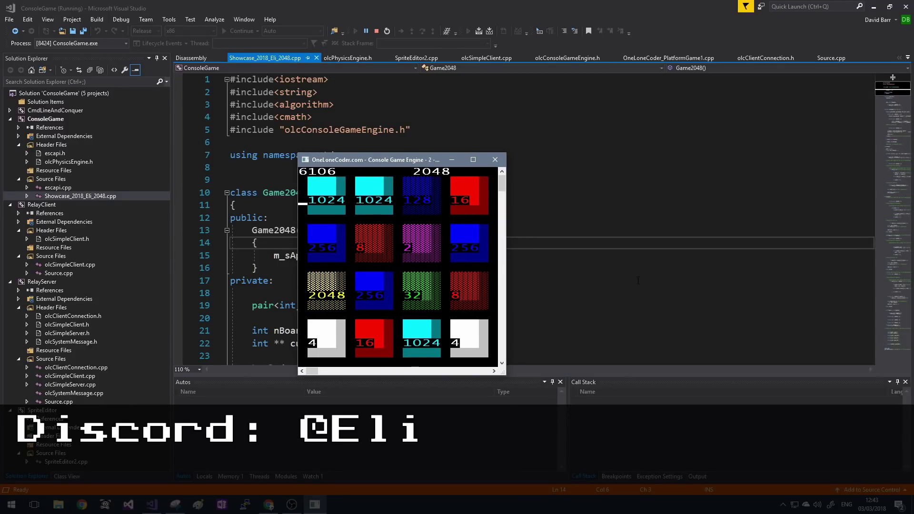
key("Left")
key("space")
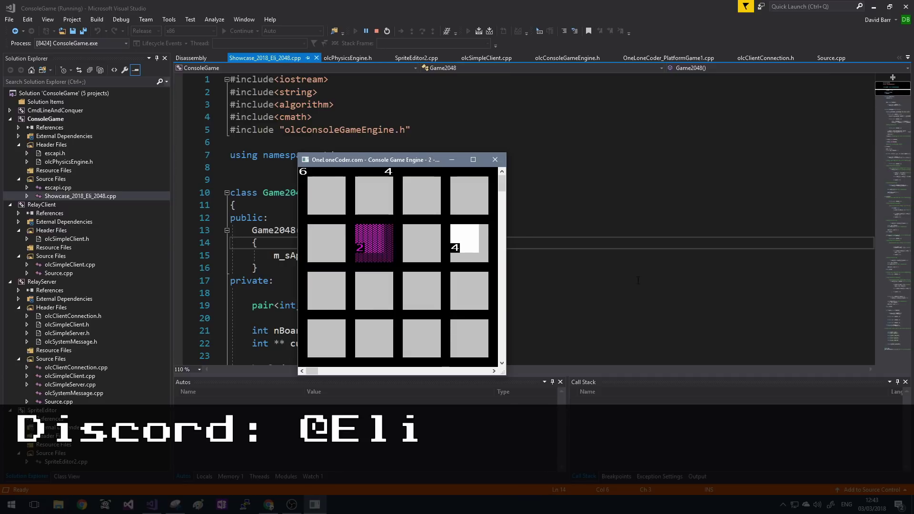
Step: Slide the tiles right, up, down and left to build two 16 tiles
key("Right")
key("Right")
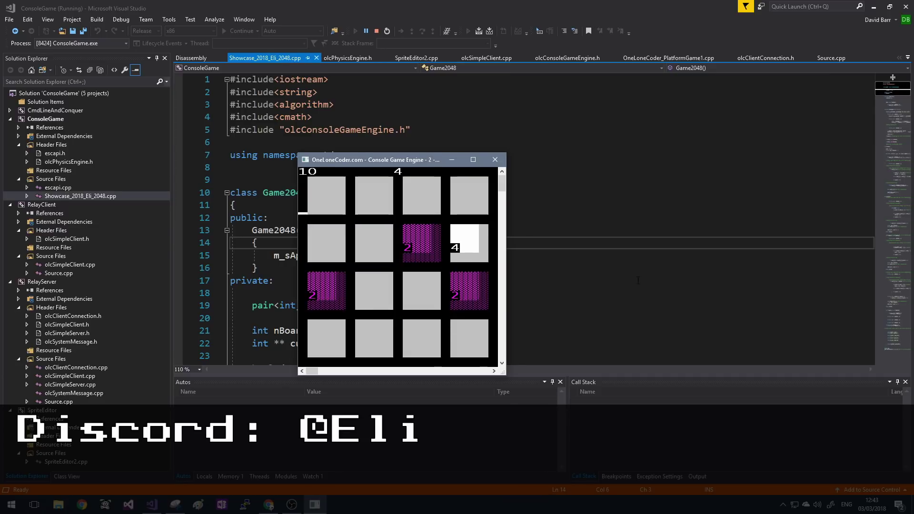
key("Up")
key("Right")
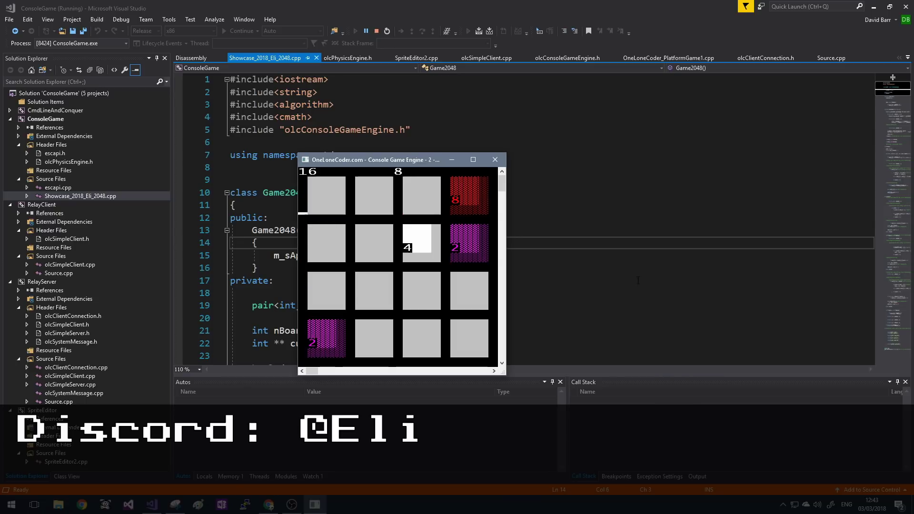
key("Down")
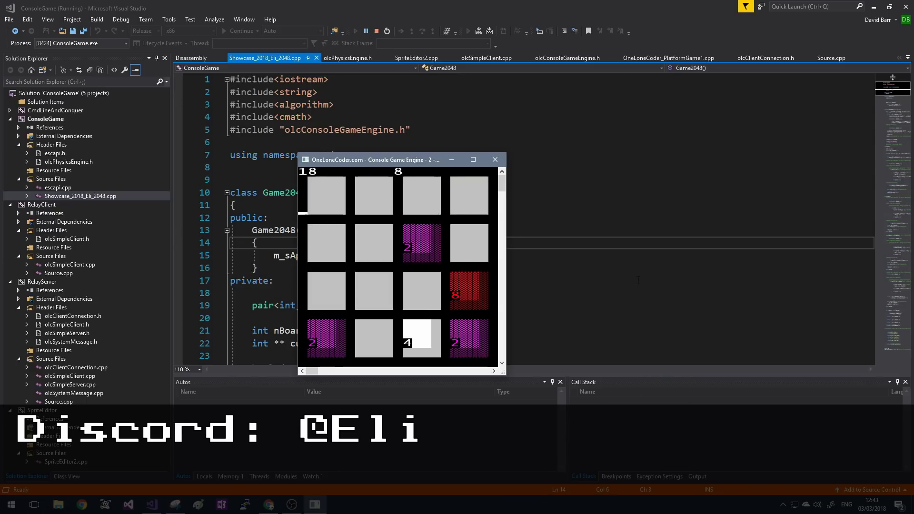
key("Left")
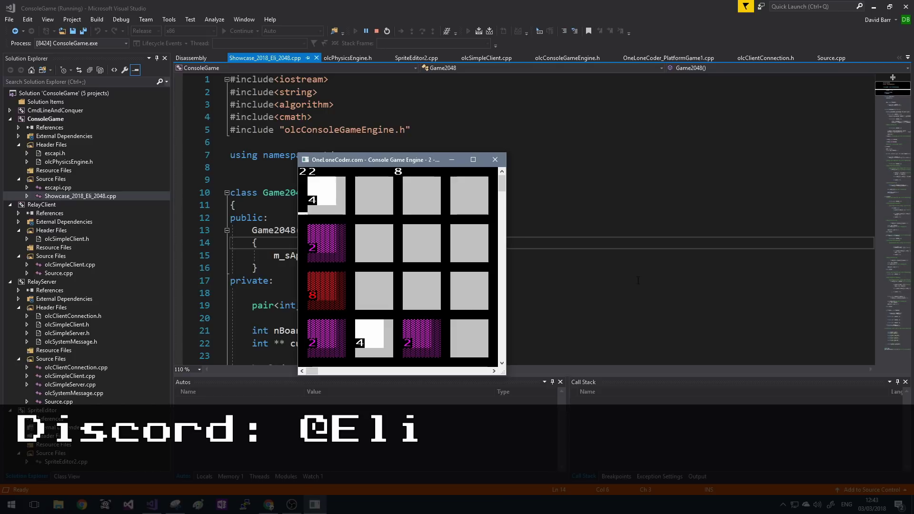
key("Right")
key("Up")
key("Left")
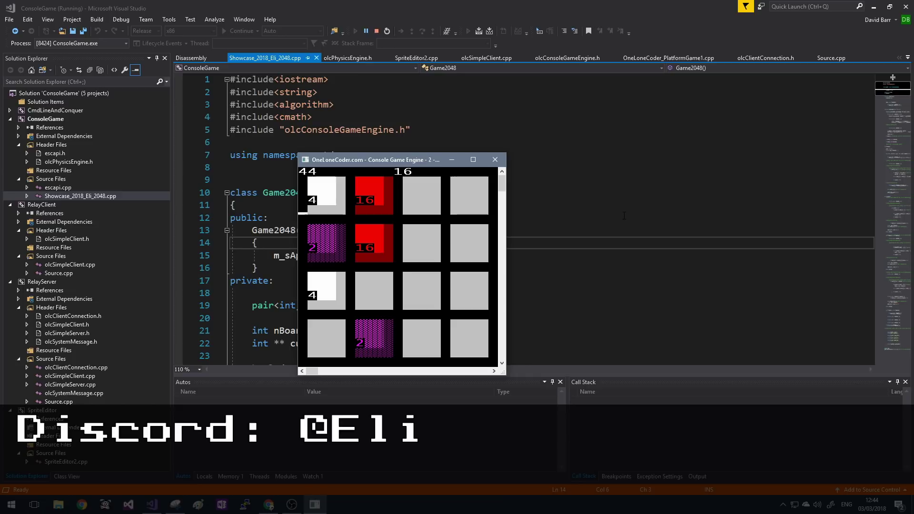
Step: Merge the two 16s into 32 and combine the 4s, reaching a score of 60
key("Down")
key("Right")
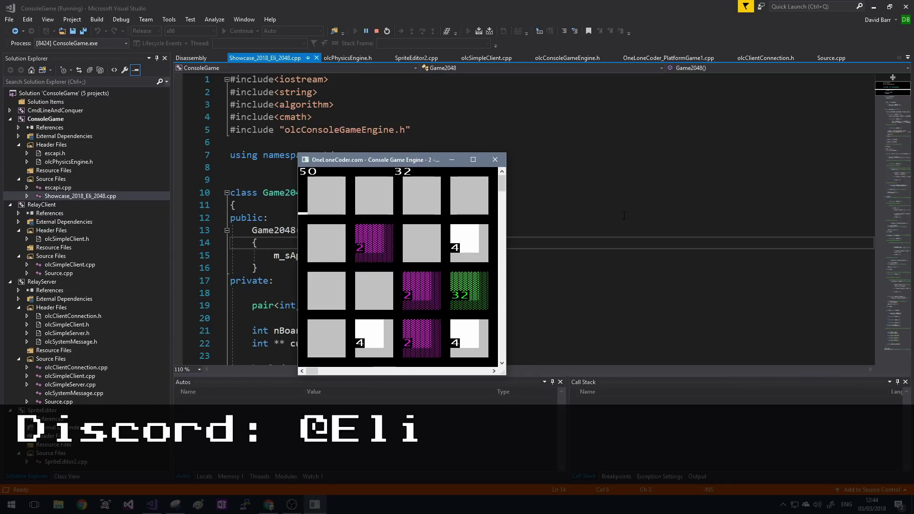
key("Up")
key("Left")
key("Down")
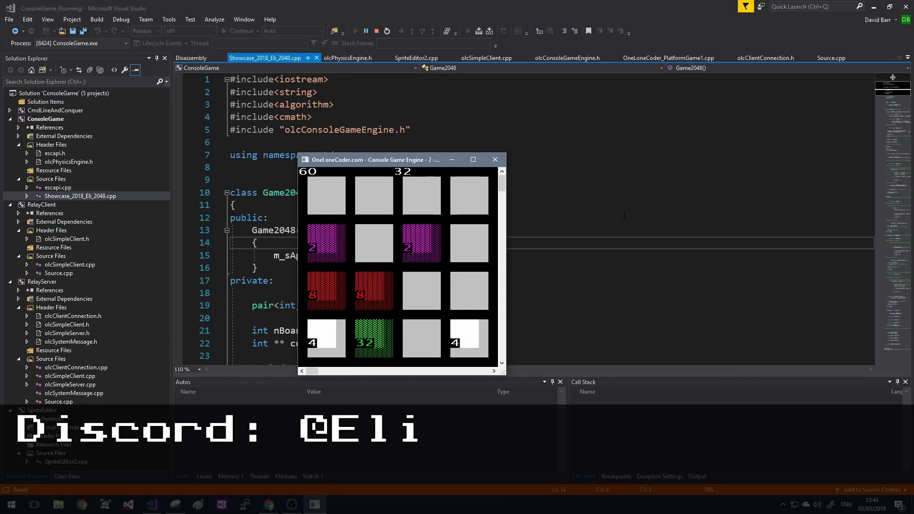
Step: Launch Stick Fight and make the green fighter walk, jump, attack and kick the yellow one
left_click(254, 33)
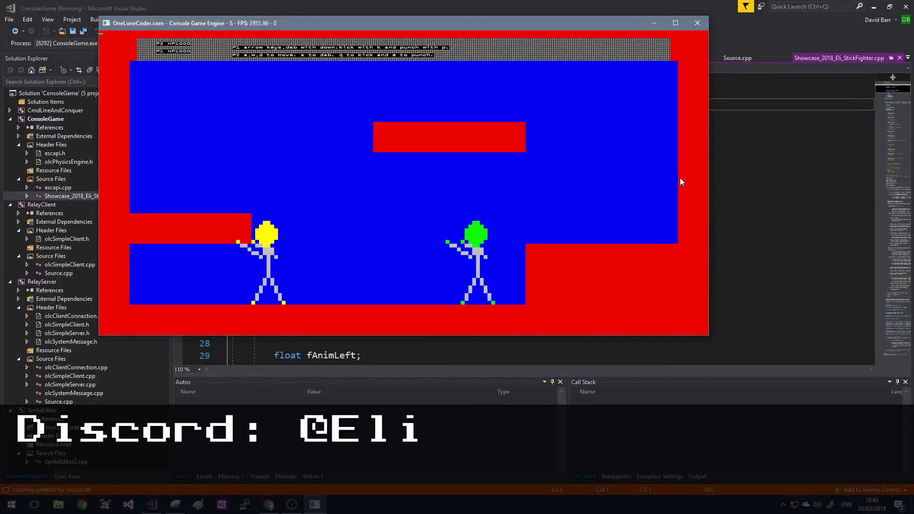
key("Left")
key("Left")
key("Up")
key("Up")
key("Right")
key("s")
key("Left")
key("Left")
key("x")
key("Left")
key("Right")
key("x")
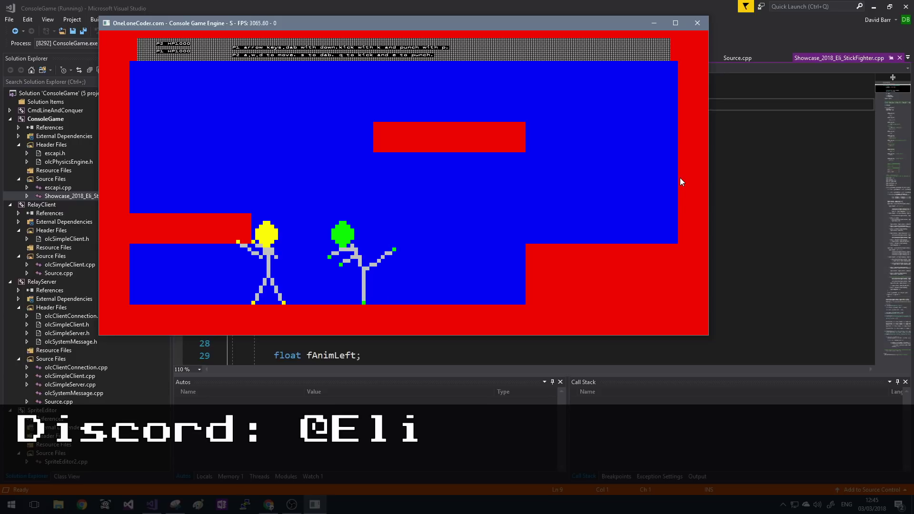
Step: Move the green fighter around the yellow one and end the round with P2 at zero health
key("Right")
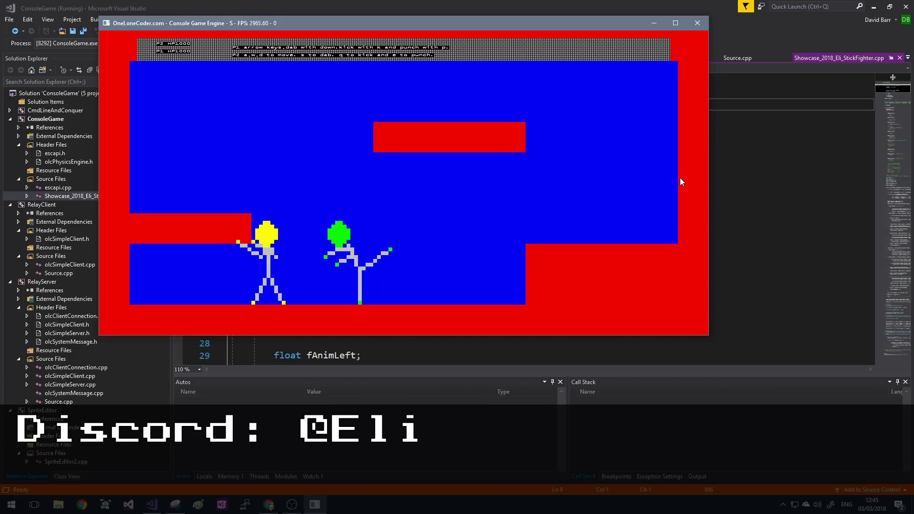
key("Right")
key("Left")
key("Right")
key("Right")
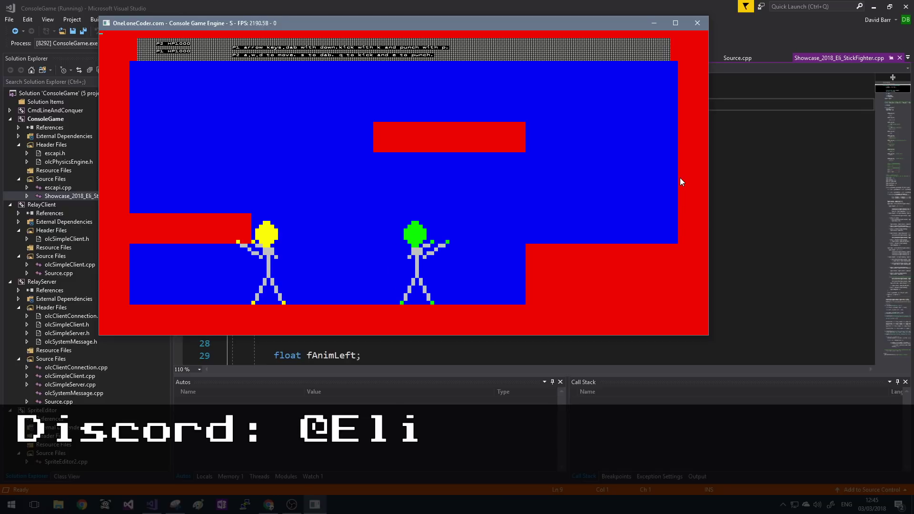
key("Left")
key("Left")
key("Left")
key("Left")
key("Right")
key("Left")
key("Right")
key("Left")
key("Right")
key("Right")
key("p")
key("p")
key("p")
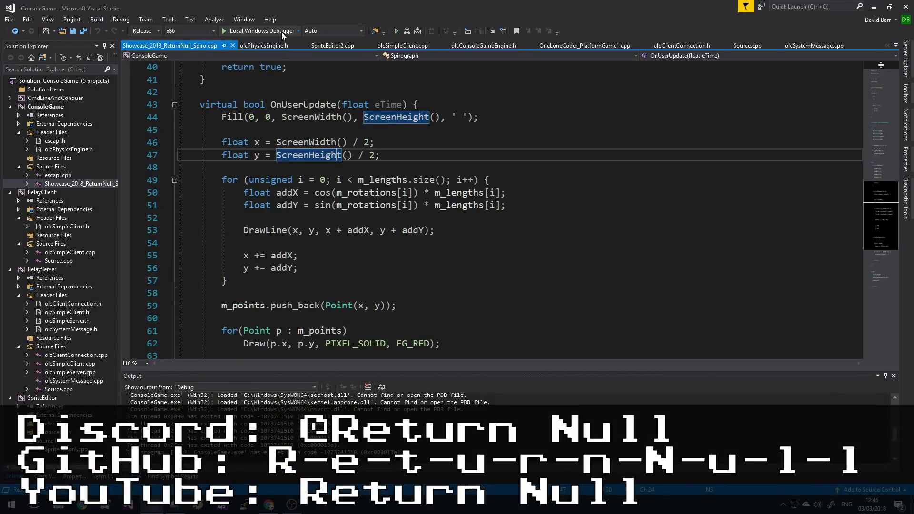
Step: Clear the ScreenHeight highlights in the Spirograph code and run it to draw the rotating arms
left_click(312, 167)
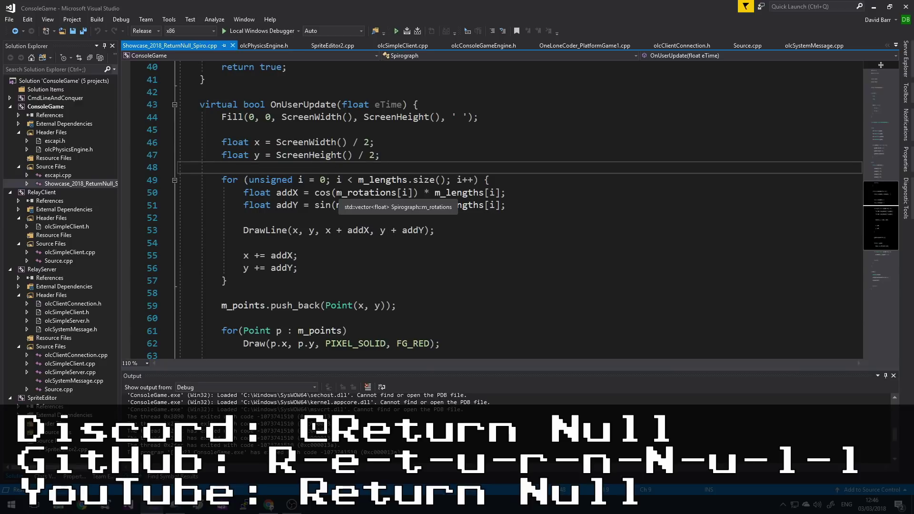
scroll(357, 207, "down", 1)
scroll(357, 207, "down", 2)
scroll(357, 207, "down", 1)
scroll(358, 208, "down", 2)
scroll(357, 207, "down", 1)
scroll(357, 207, "up", 4)
scroll(357, 207, "up", 1)
scroll(357, 207, "up", 3)
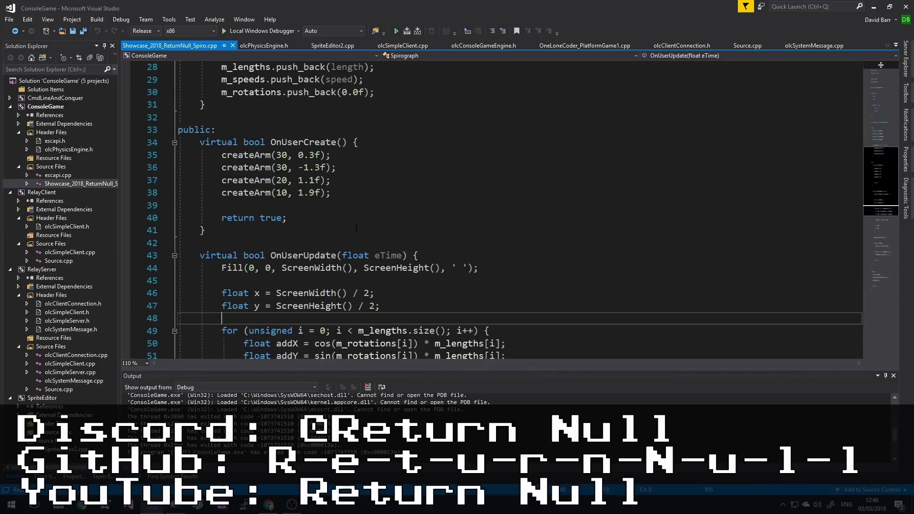
scroll(357, 207, "up", 2)
scroll(358, 207, "down", 1)
scroll(357, 229, "down", 1)
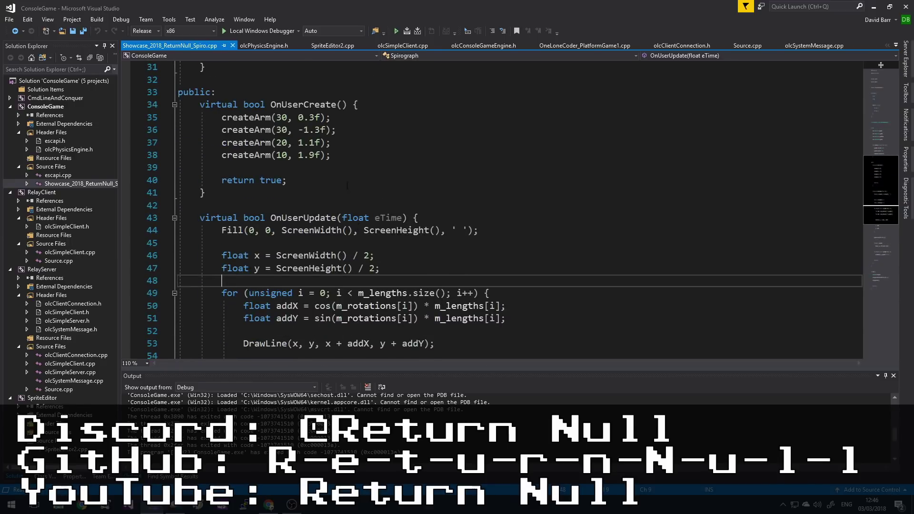
scroll(357, 228, "down", 1)
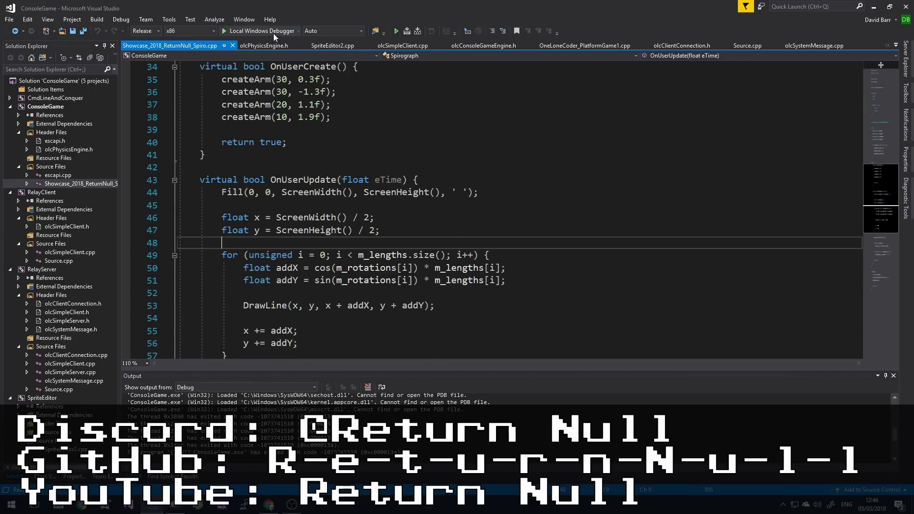
left_click(261, 31)
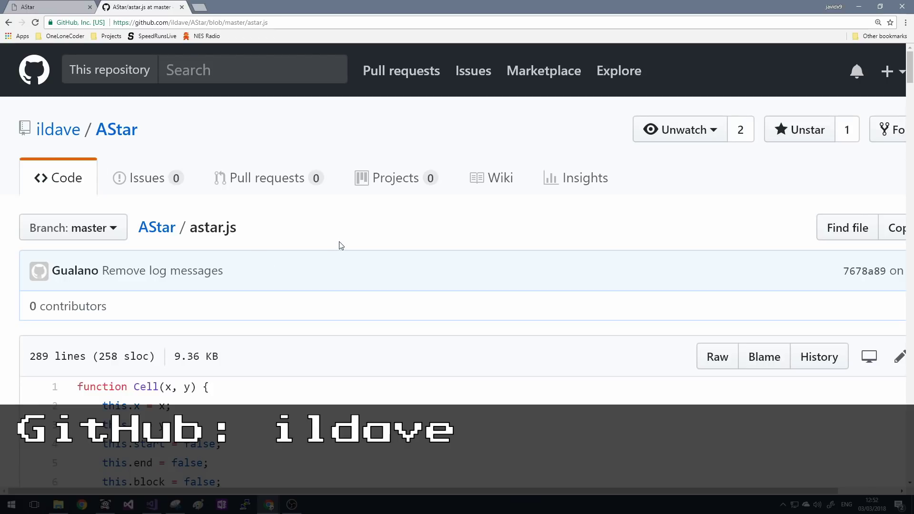
scroll(369, 341, "down", 3)
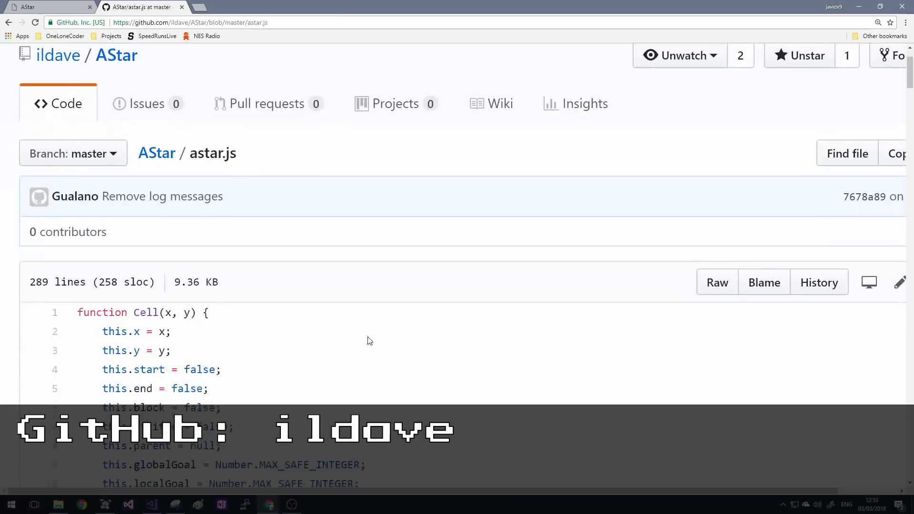
scroll(370, 340, "down", 3)
scroll(389, 331, "down", 3)
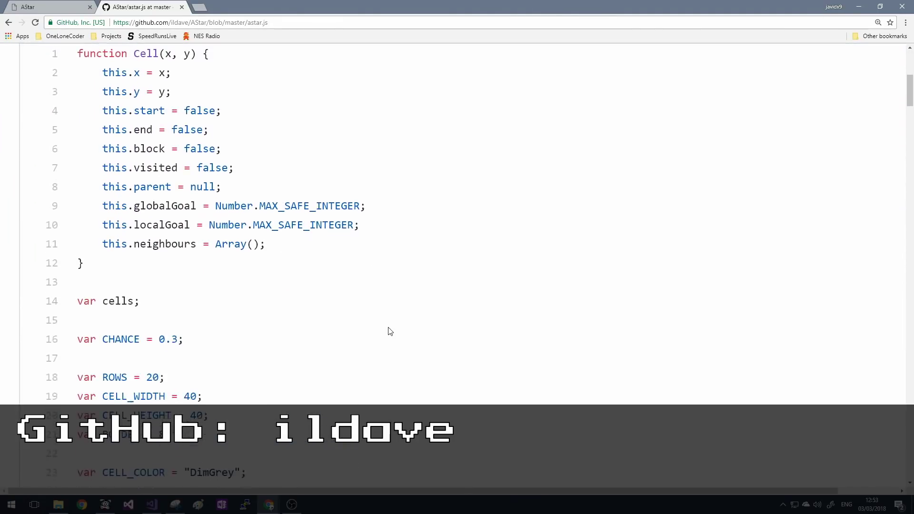
scroll(389, 330, "down", 2)
scroll(389, 331, "down", 3)
scroll(389, 331, "down", 2)
scroll(388, 331, "down", 3)
scroll(389, 331, "down", 5)
Step: On the AStar demo page, move the start cell and shift the goal square several rows down
left_click(47, 8)
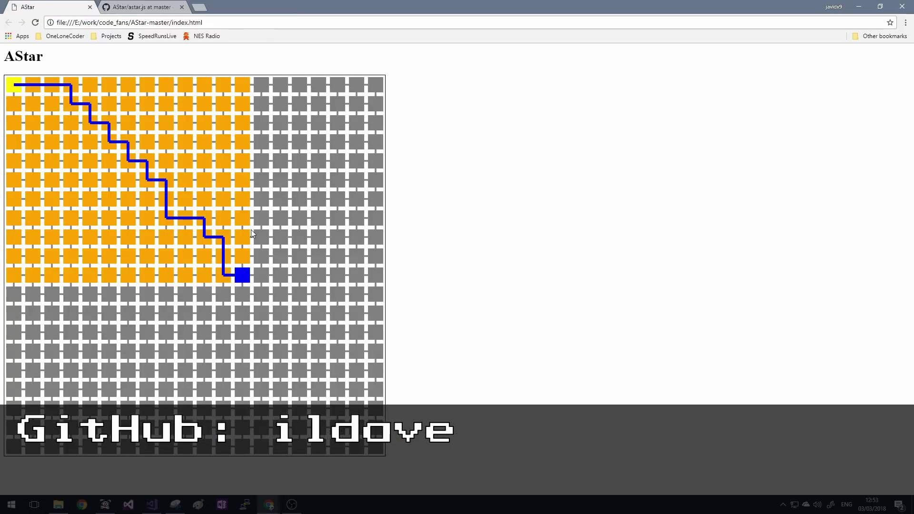
left_click(108, 201)
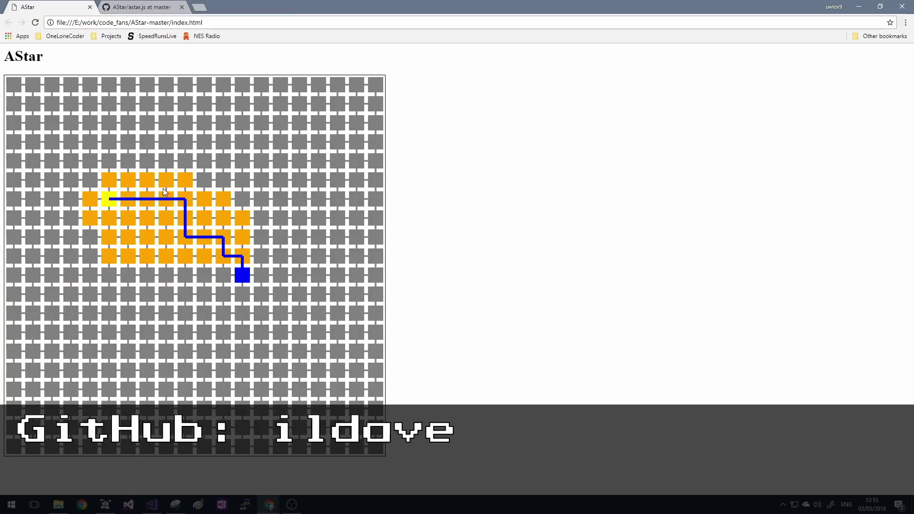
left_click(167, 161)
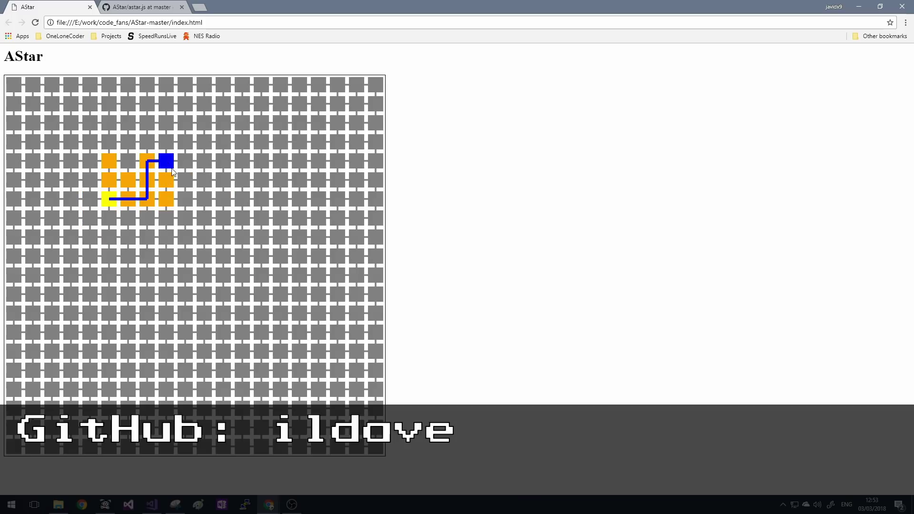
left_click(214, 181)
left_click(223, 201)
left_click(243, 238)
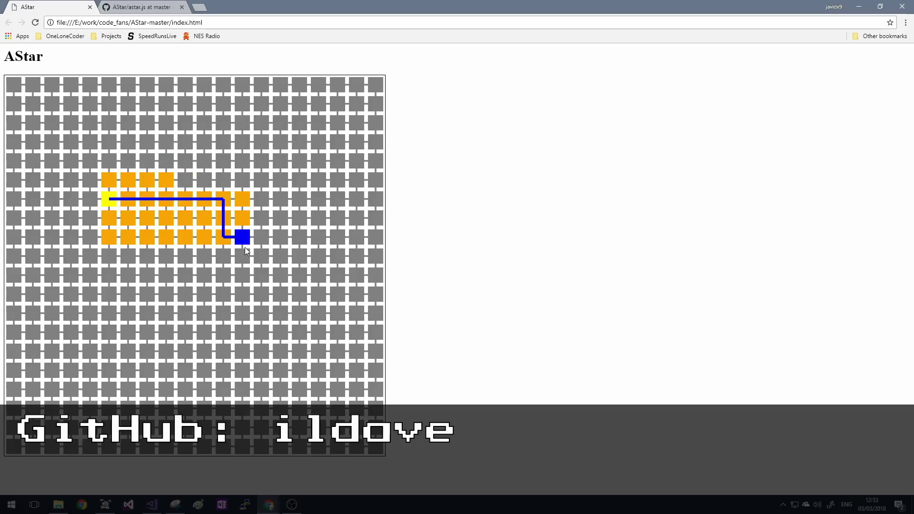
left_click(243, 257)
left_click(243, 276)
left_click(235, 307)
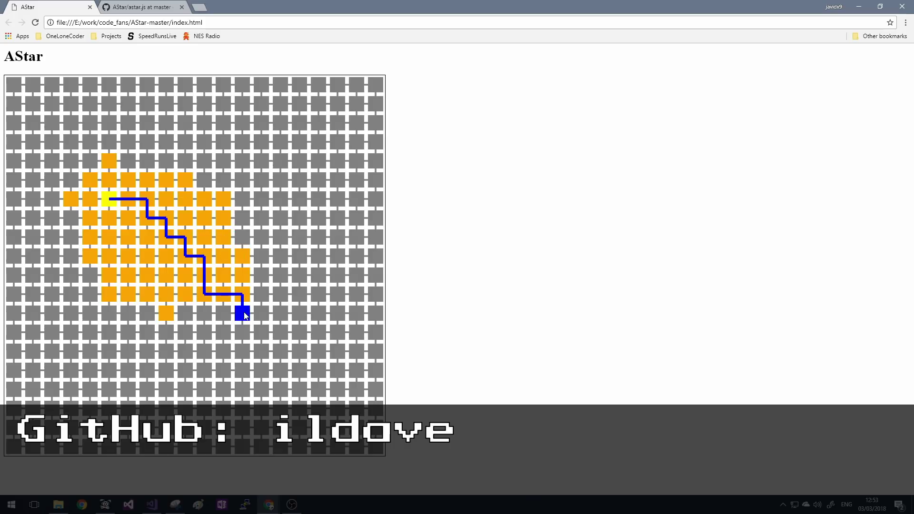
Step: Place black wall cells across and below the path so it reroutes
left_click(186, 276)
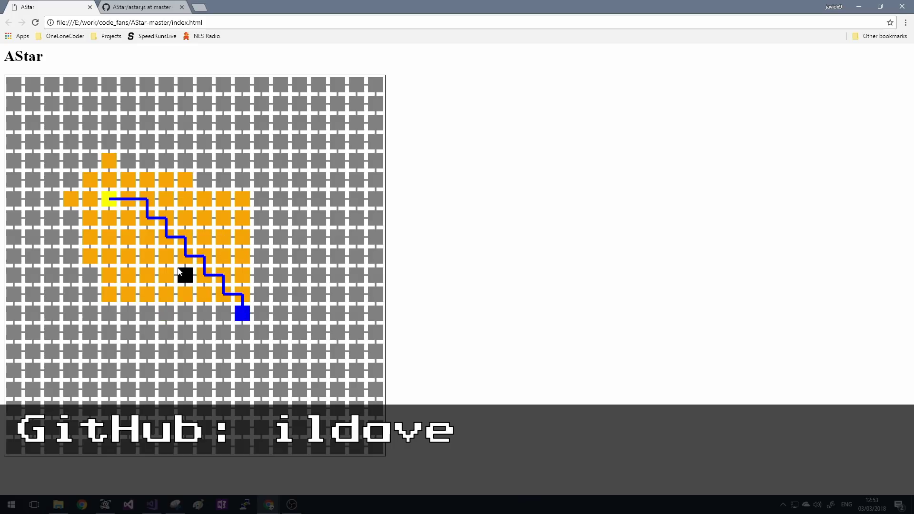
left_click(184, 257)
left_click(185, 237)
left_click(184, 220)
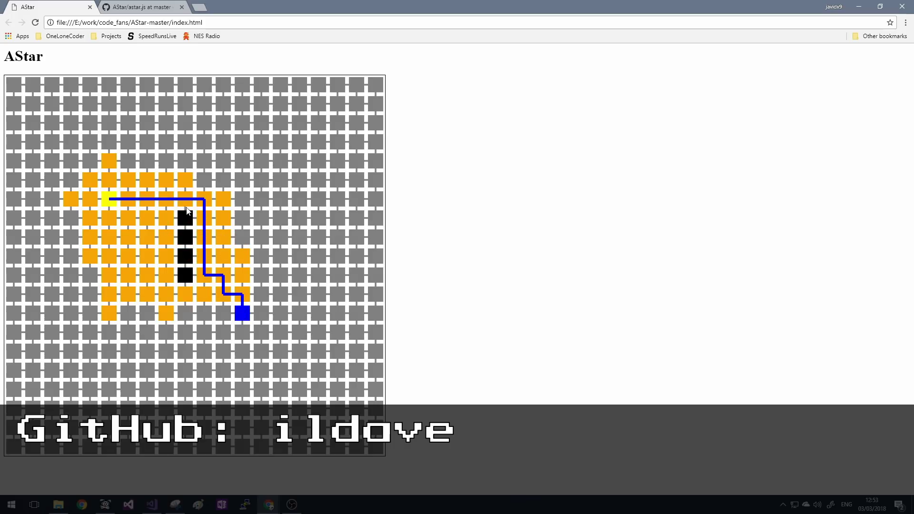
left_click(184, 180)
left_click(206, 197)
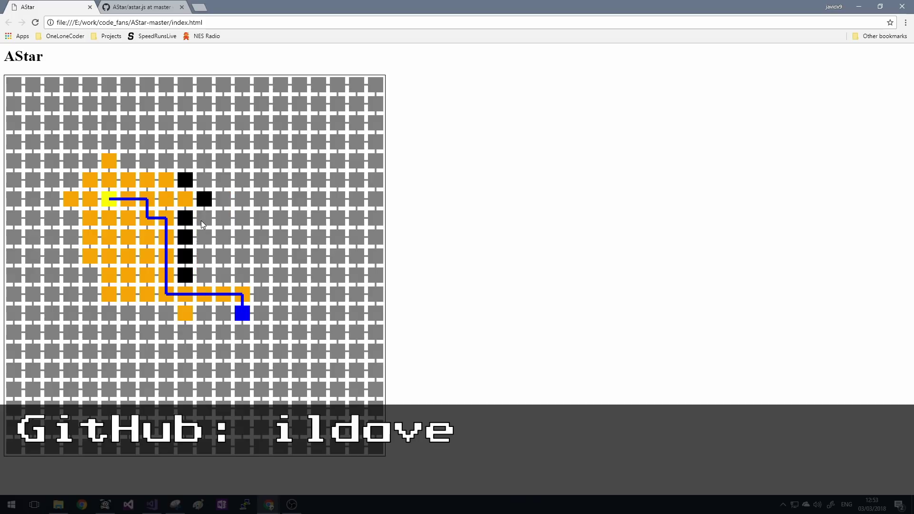
left_click(204, 295)
left_click(164, 295)
left_click(165, 315)
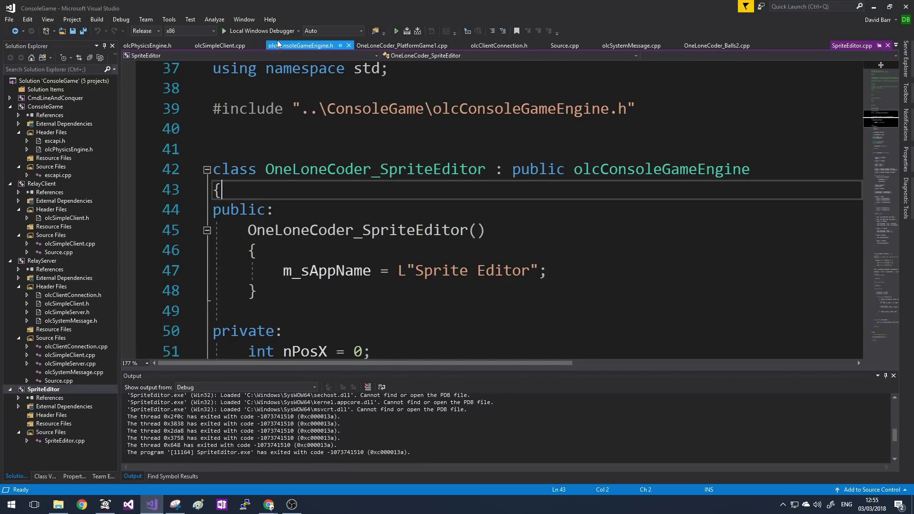
Step: Run the sprite editor, load the character sprite sheet, and paint a red stroke on it
left_click(275, 32)
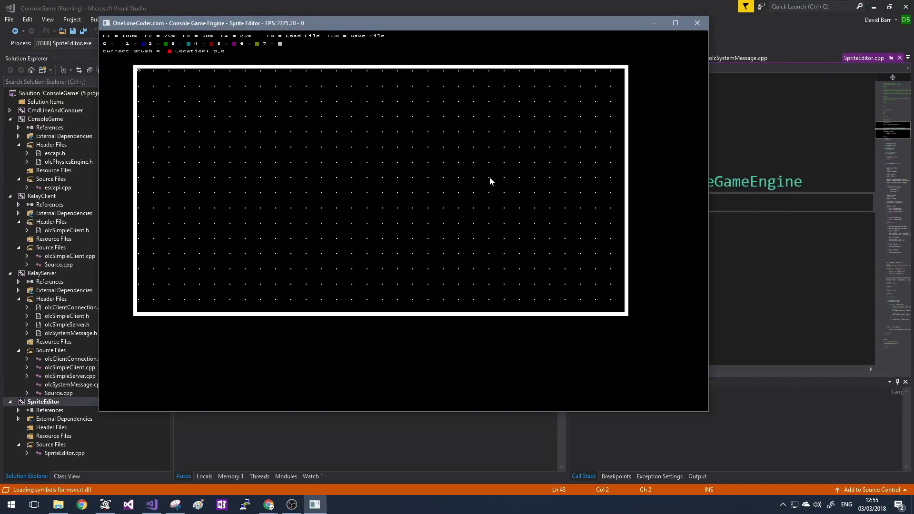
key("F9")
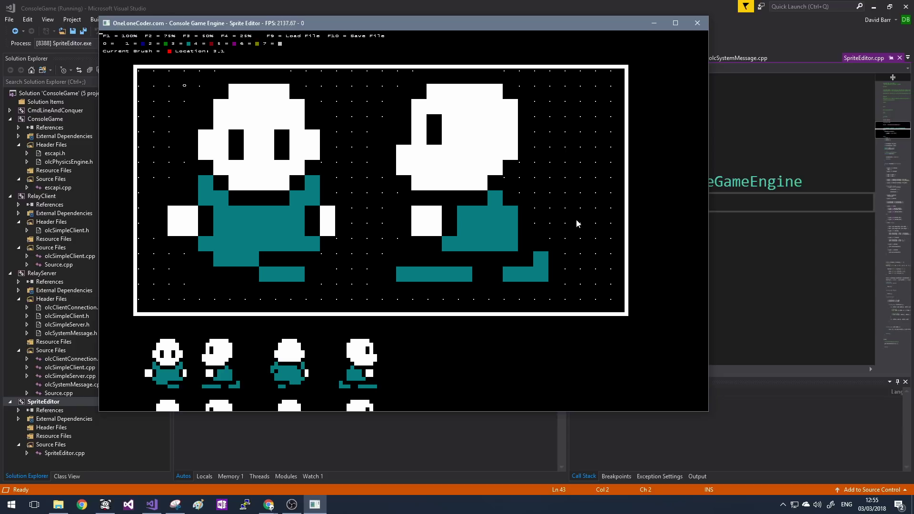
key("Down")
key("space")
key("Down")
key("Down")
key("Down")
key("Right")
key("Right")
key("Right")
key("Right")
key("Right")
Step: Zoom the sprite sheet view between one, two and eight sprites, then pan right
key("F1")
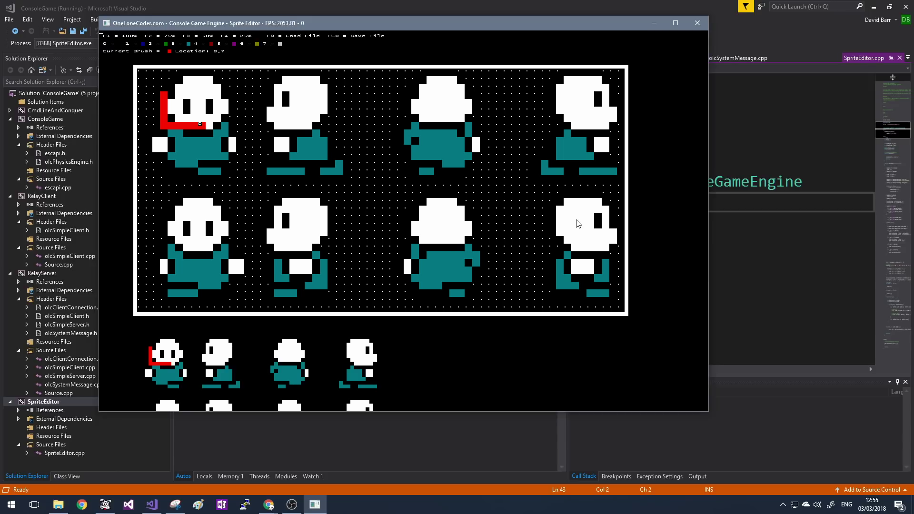
key("F4")
key("F3")
key("F1")
key("Right")
key("Right")
key("Right")
key("Right")
key("Right")
key("Right")
key("Right")
key("Right")
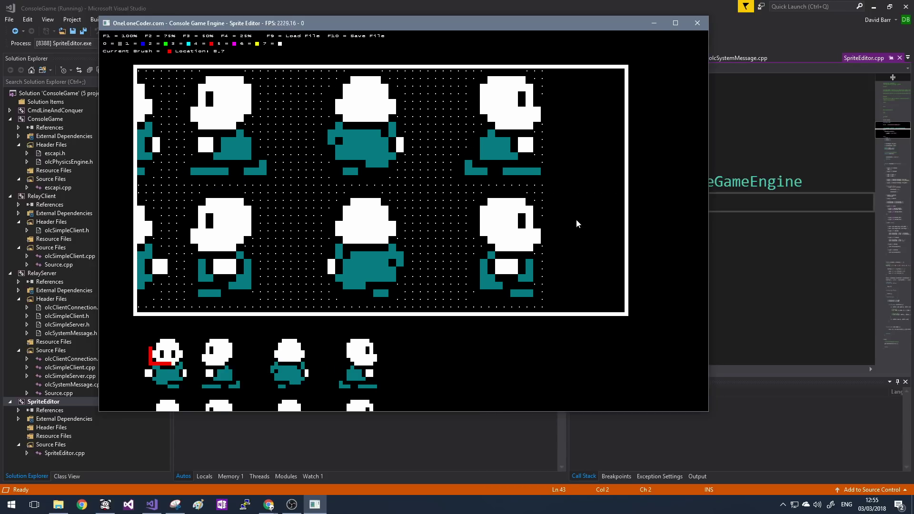
key("Right")
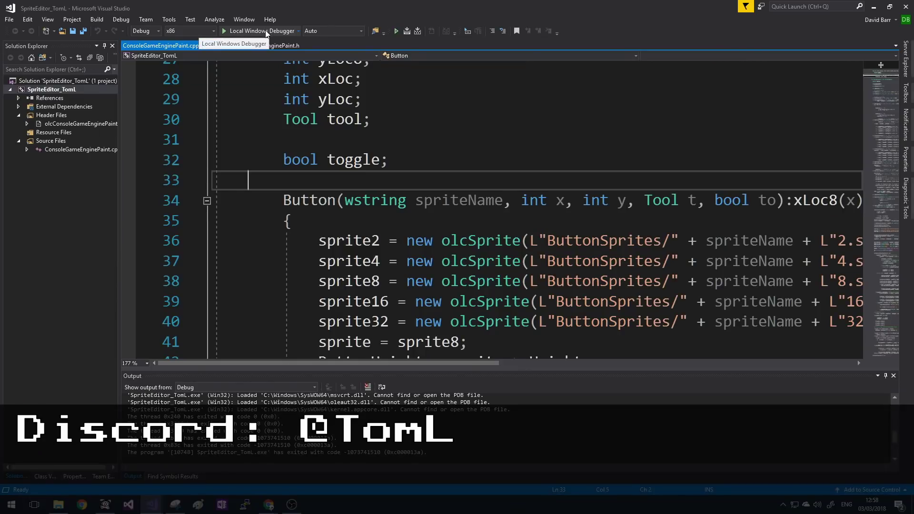
Step: Launch OLC Paint, reposition its window, and pick red from the colour palette
left_click(265, 30)
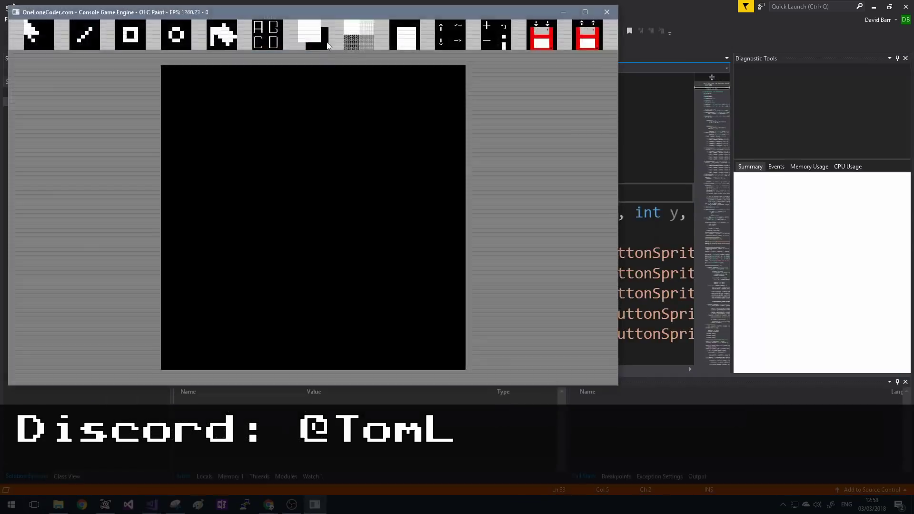
left_click_drag(417, 15, 516, 65)
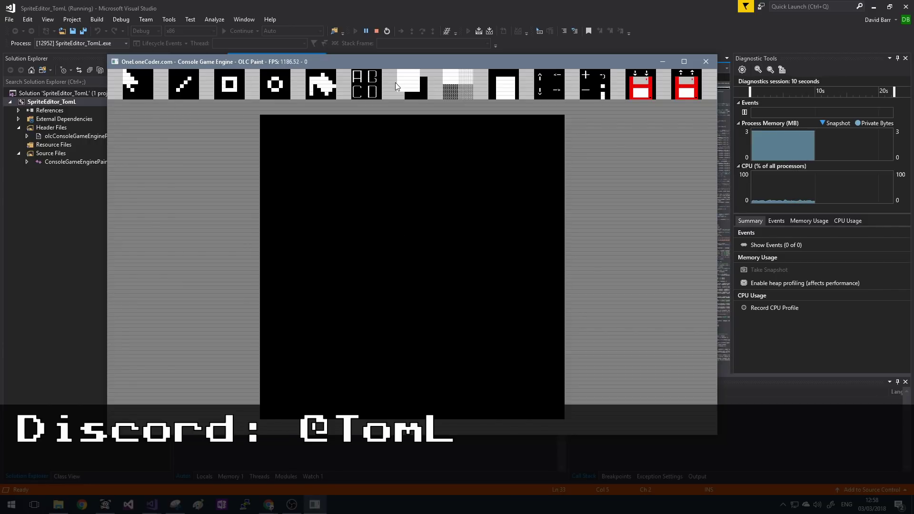
left_click(407, 85)
left_click(332, 120)
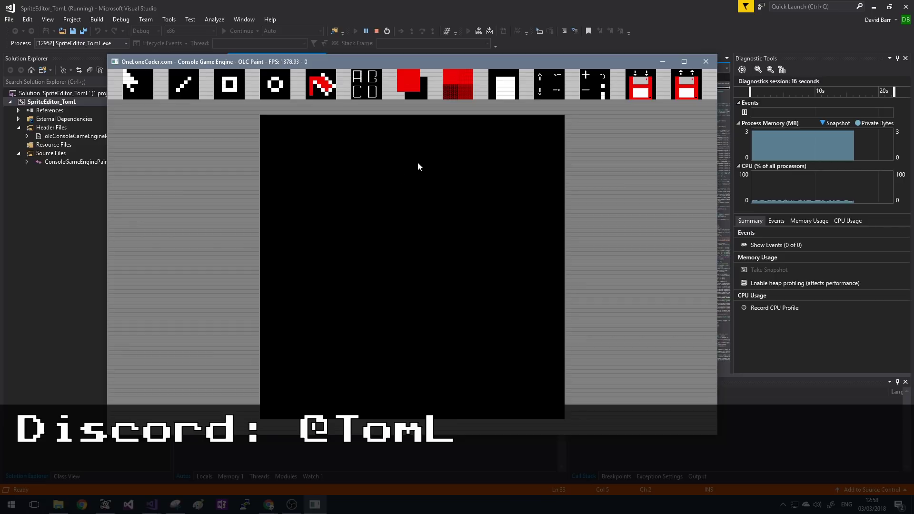
Step: Draw red freehand curves, a vertical line, a rectangle outline, and a solid red circle
mouse_move(397, 159)
left_mouse_down()
mouse_move(356, 164)
mouse_move(371, 263)
mouse_move(400, 298)
left_mouse_up()
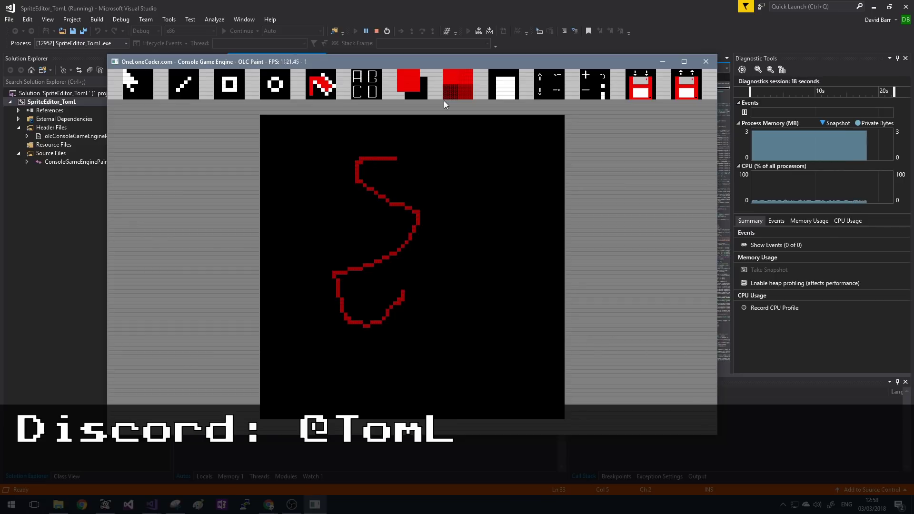
mouse_move(467, 182)
left_mouse_down()
mouse_move(495, 282)
mouse_move(499, 202)
mouse_move(439, 161)
mouse_move(366, 204)
left_mouse_up()
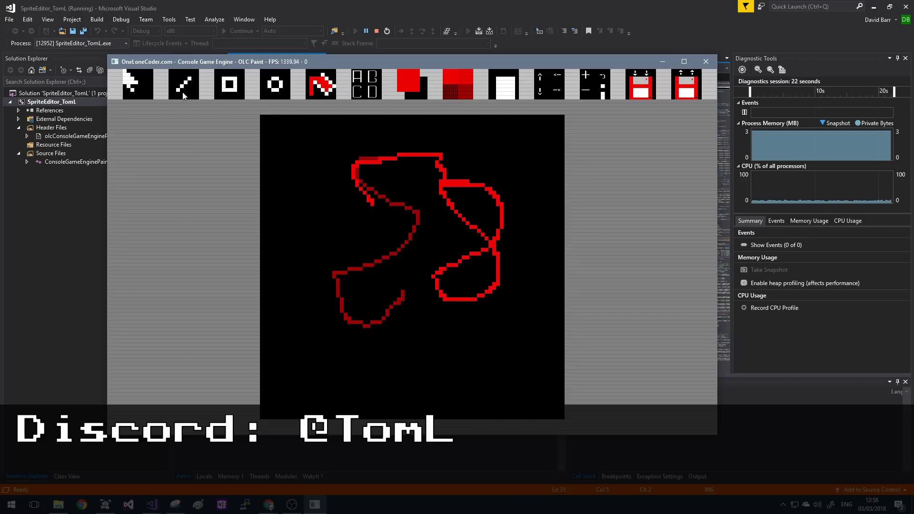
left_click_drag(312, 259, 307, 143)
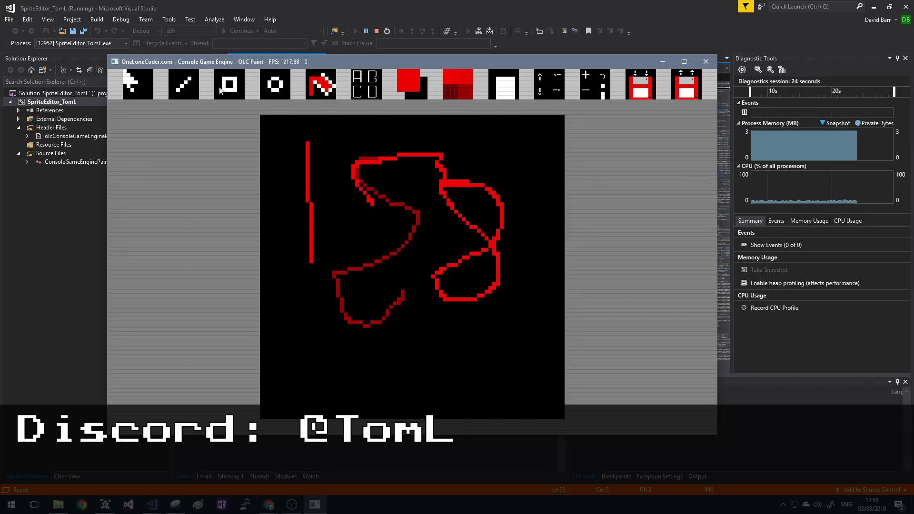
left_click_drag(338, 216, 484, 346)
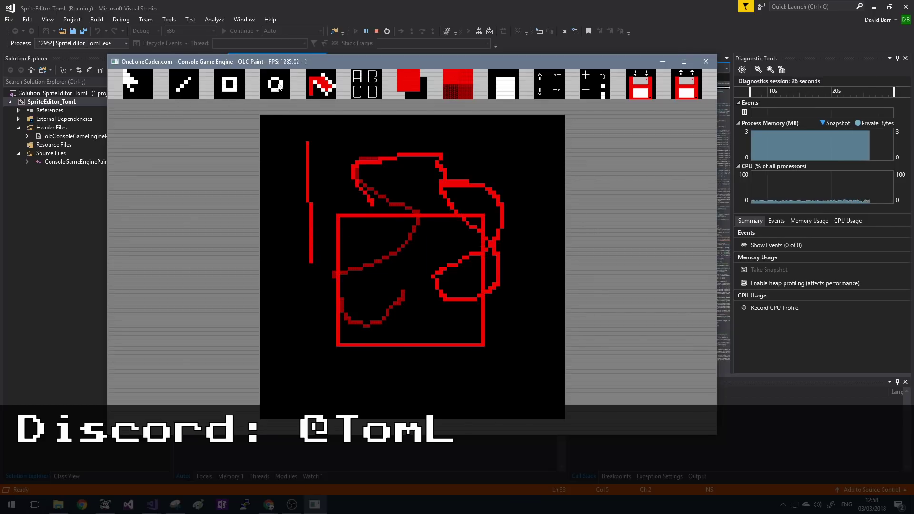
left_click_drag(490, 145, 530, 203)
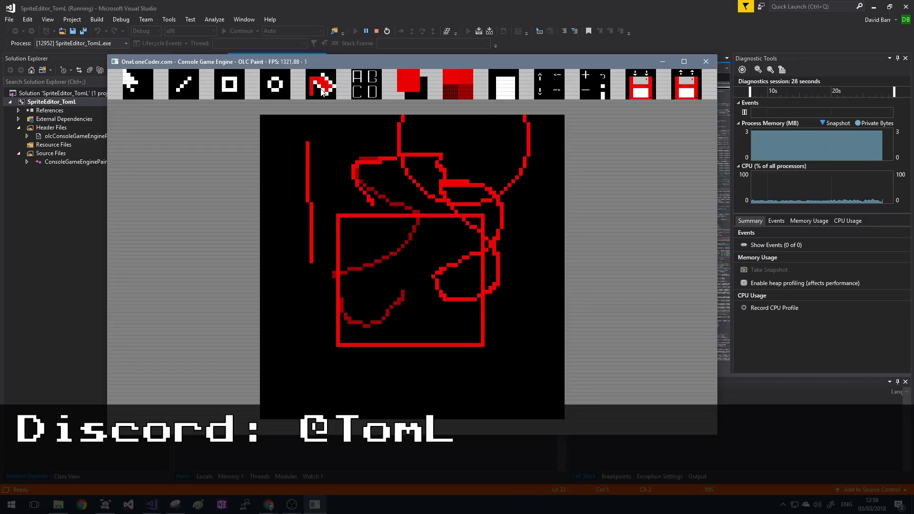
left_click(488, 149)
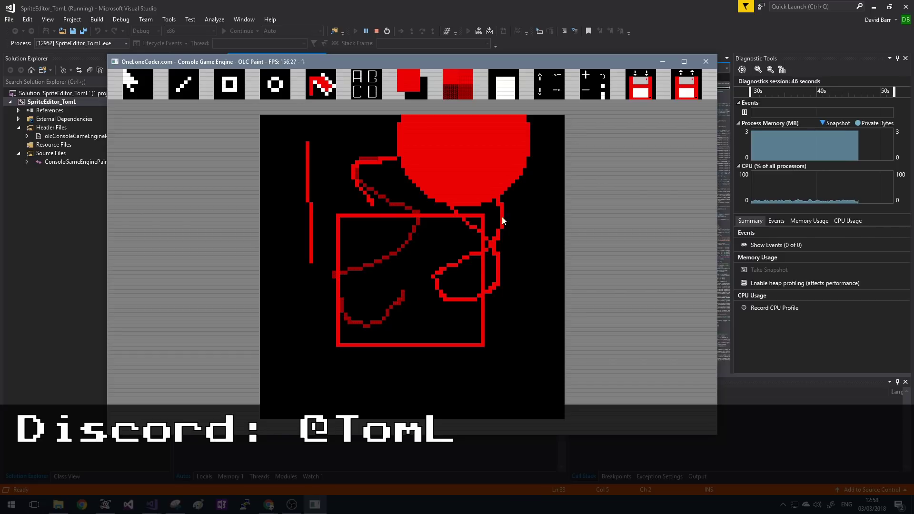
left_click(586, 77)
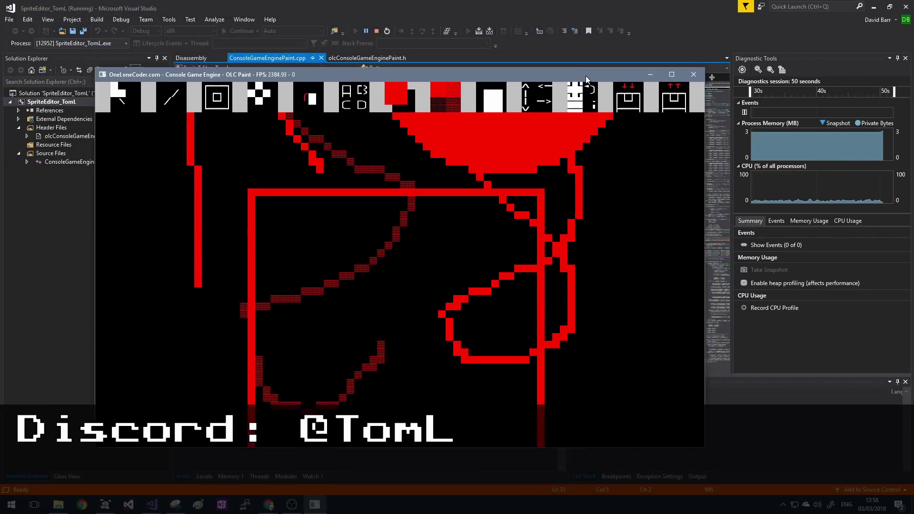
left_click_drag(586, 76, 600, 88)
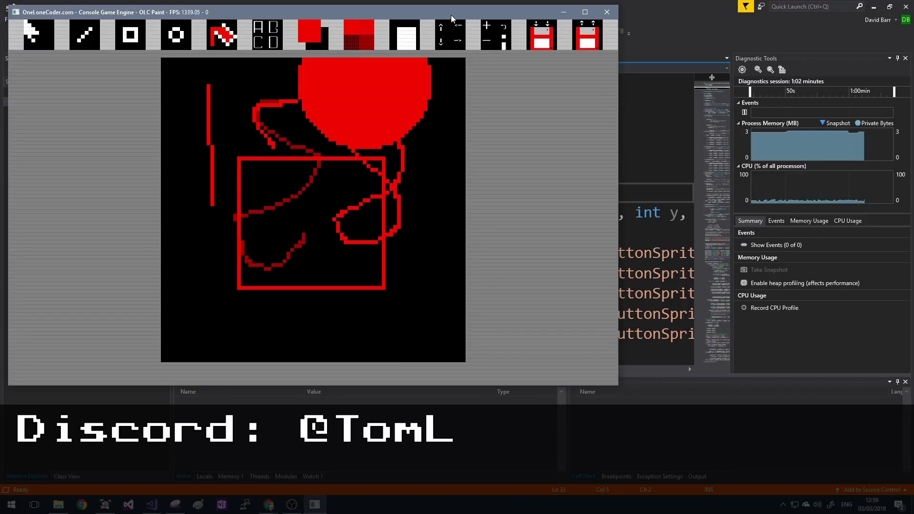
left_click_drag(452, 15, 573, 91)
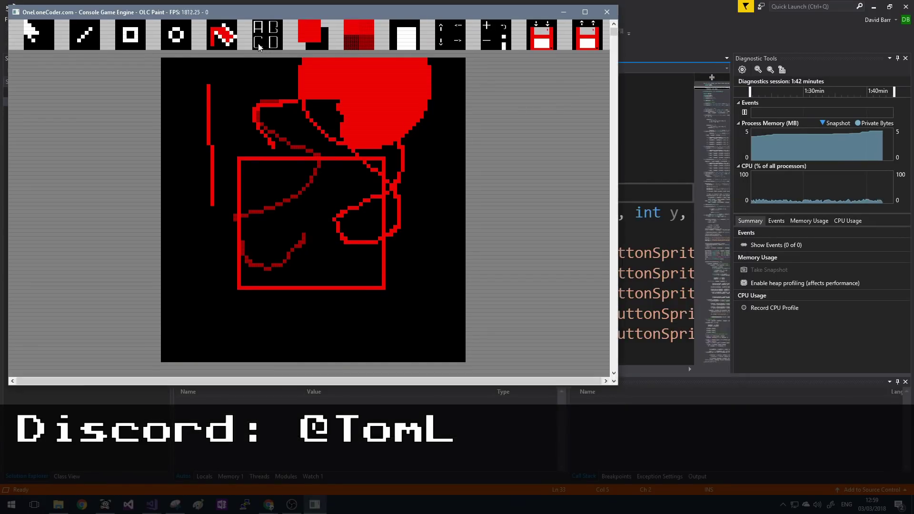
left_click(266, 36)
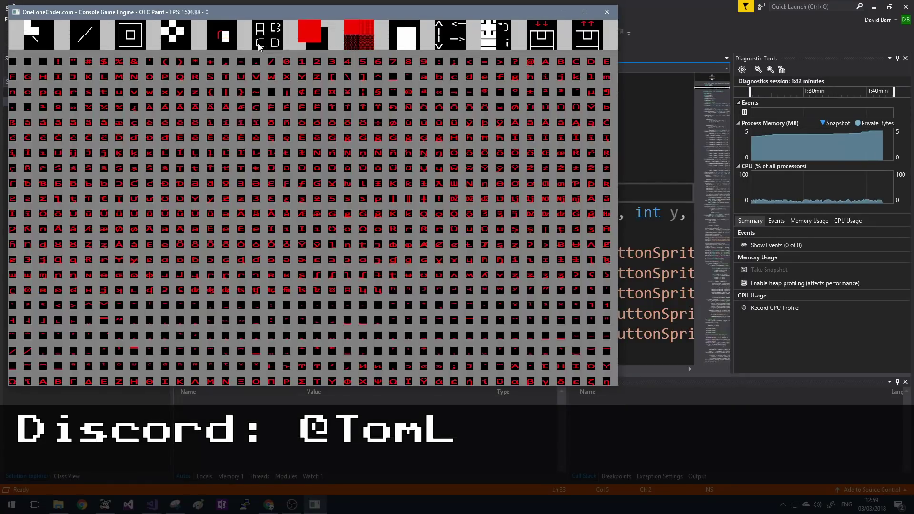
Step: Paint a dotted red glyph trail, then a winding blue dotted stroke
left_click(286, 150)
left_click_drag(235, 112, 356, 263)
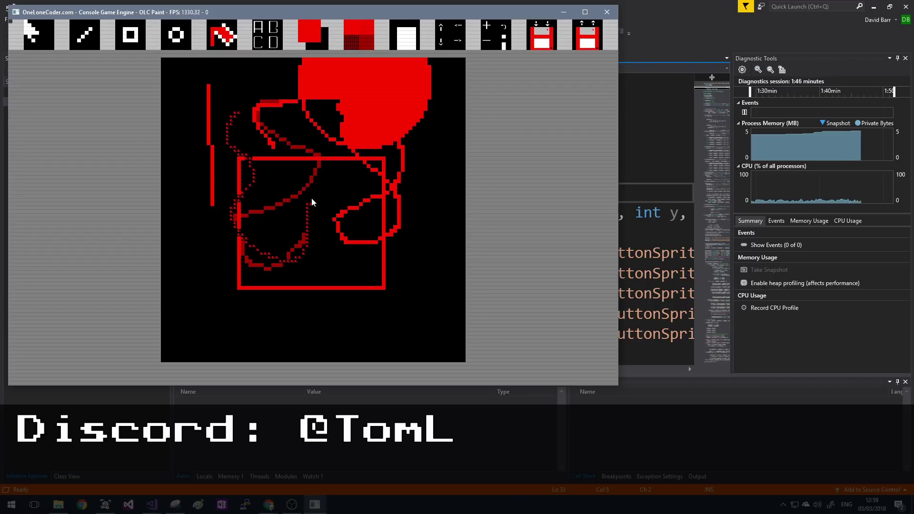
left_click(307, 36)
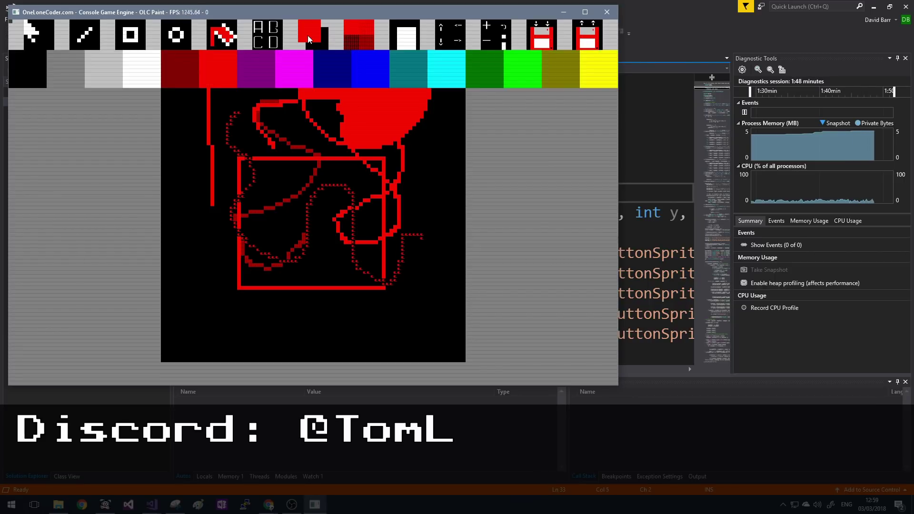
left_click(358, 78)
left_click_drag(375, 104, 222, 270)
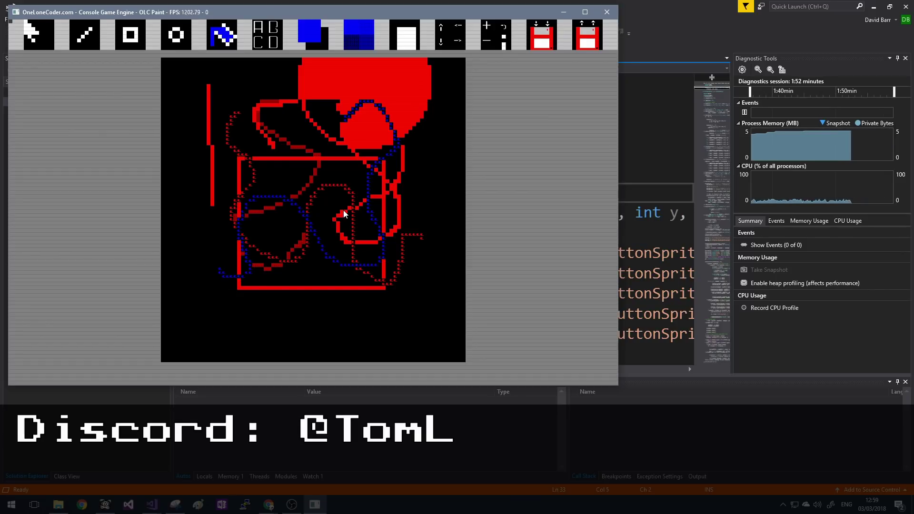
Step: Pan the canvas right and back, remove the blue strokes, and start saving as a sprite
left_click(458, 44)
left_click(459, 45)
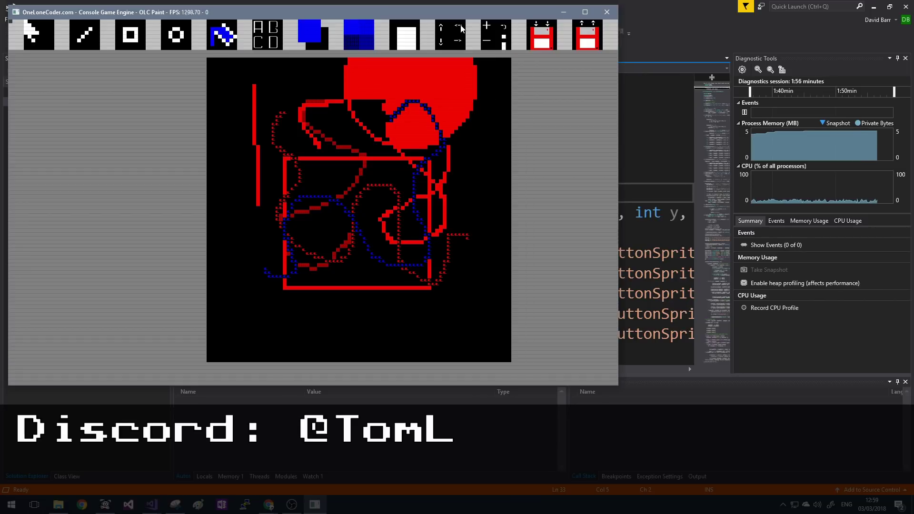
left_click(461, 28)
left_click(506, 29)
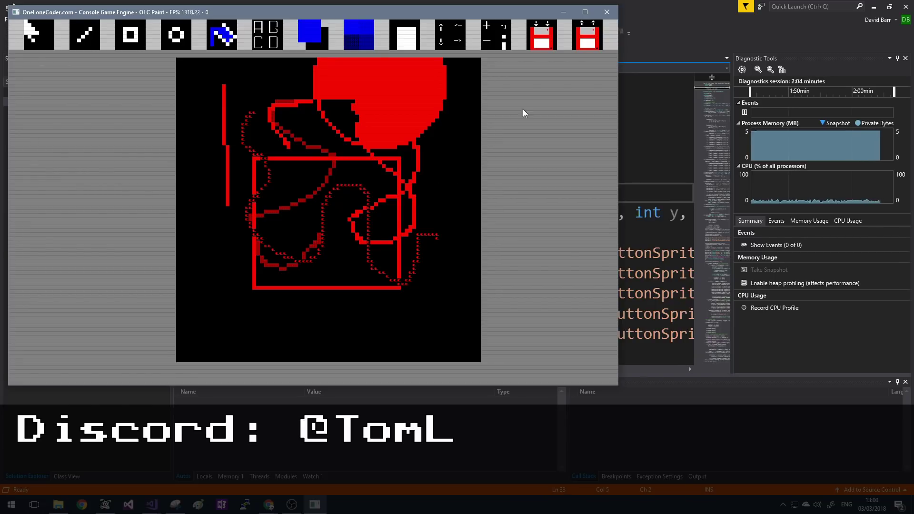
left_click(542, 35)
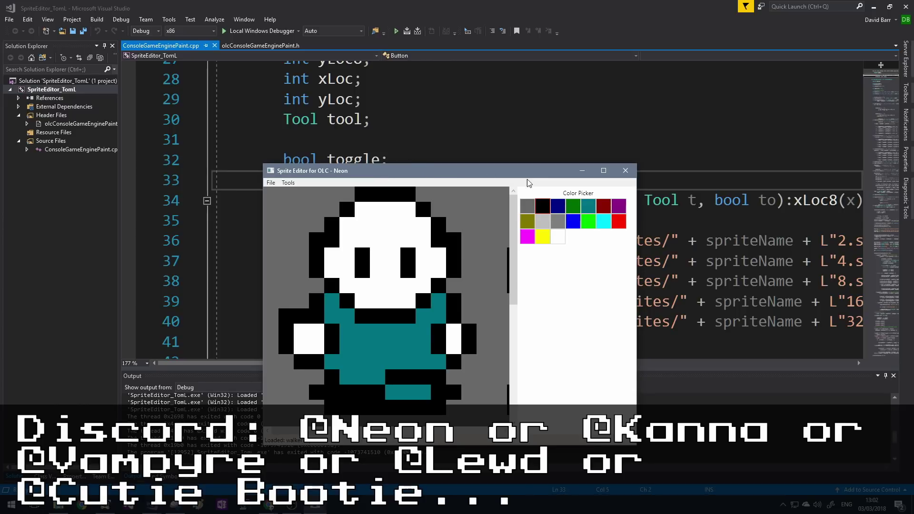
Step: Move the Neon editor window, paint a blue shape on the walking sprite, and maximize the editor
left_click_drag(533, 178, 525, 163)
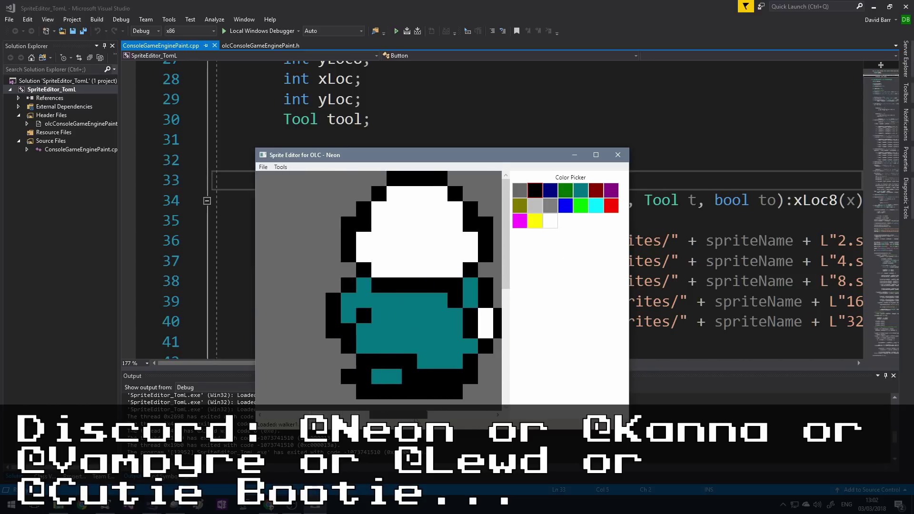
left_click(566, 206)
mouse_move(355, 225)
left_mouse_down()
mouse_move(370, 277)
mouse_move(371, 254)
left_mouse_up()
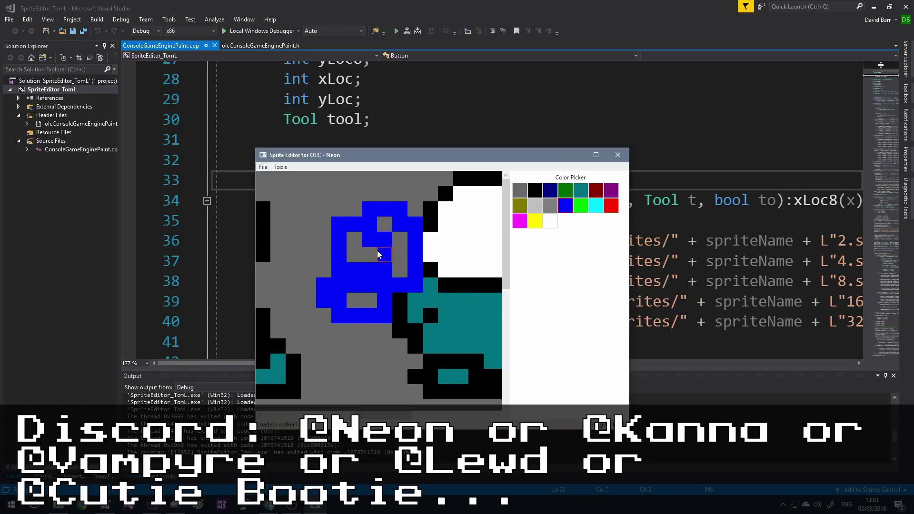
left_click(596, 155)
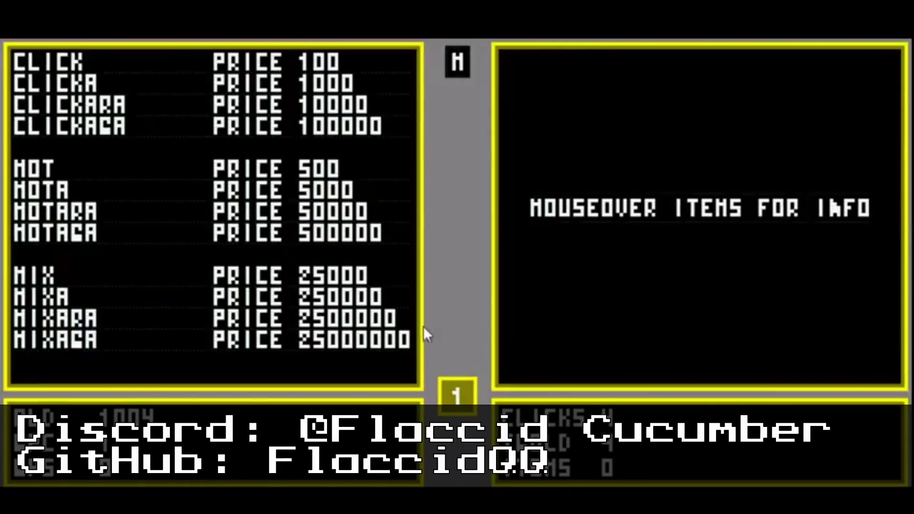
Step: Earn clicks with the coin button and save the progress from the M menu
left_click(457, 389)
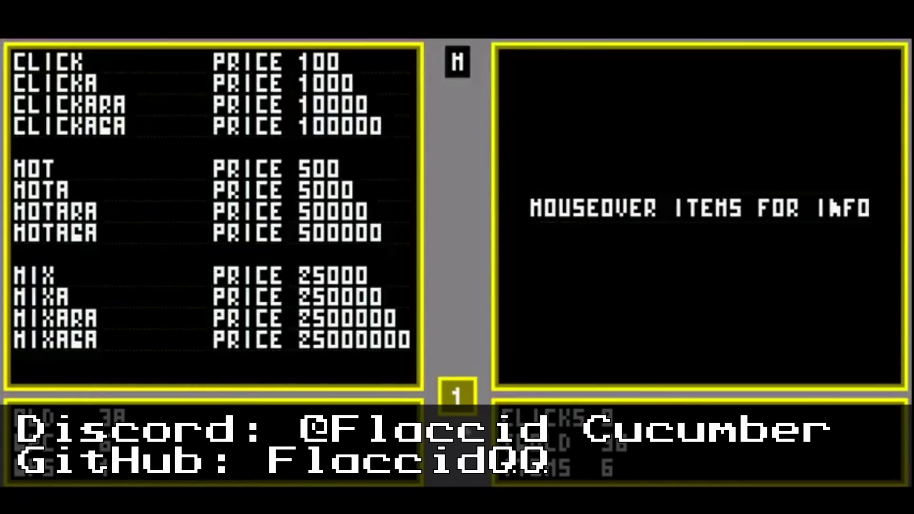
left_click(461, 394)
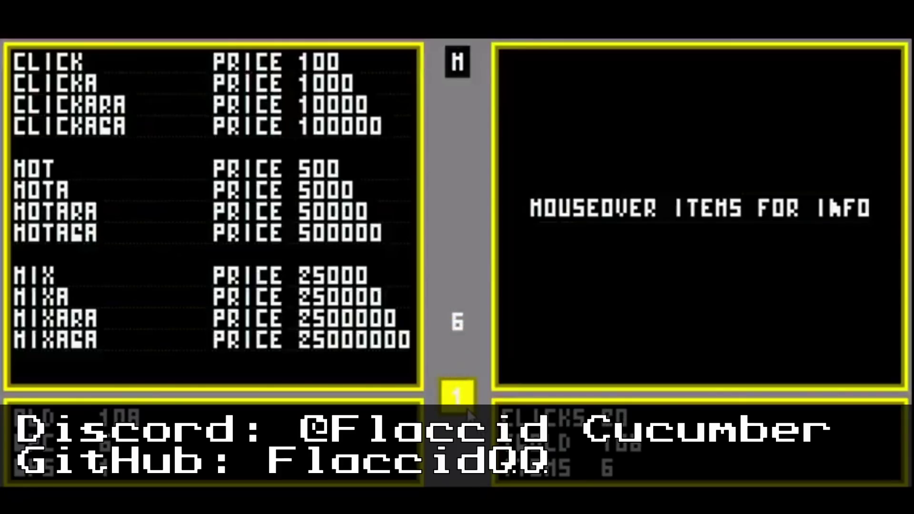
left_click(458, 62)
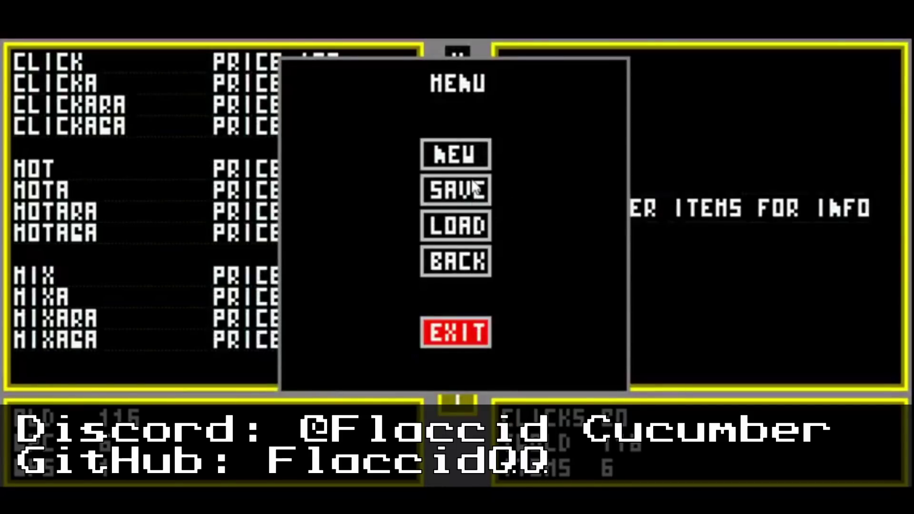
left_click(455, 194)
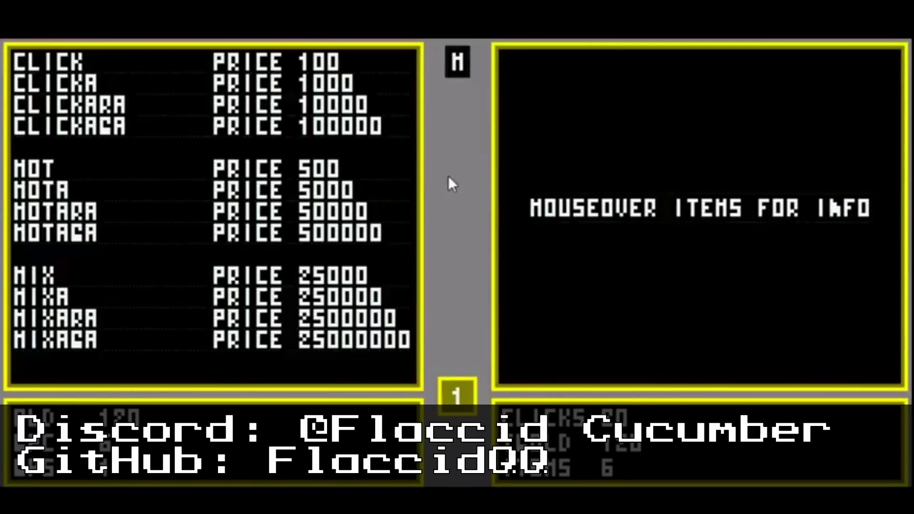
Step: Start a new game, earn one click, then load the saved progress
left_click(457, 63)
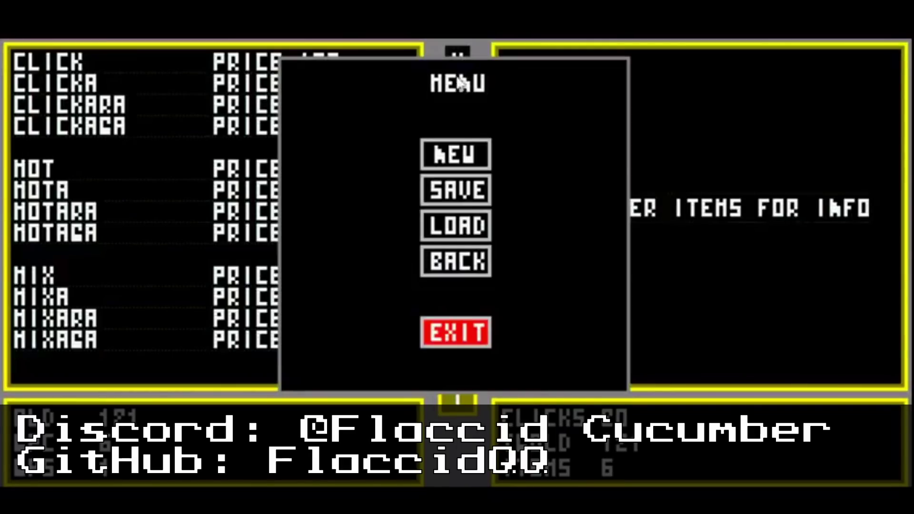
left_click(461, 160)
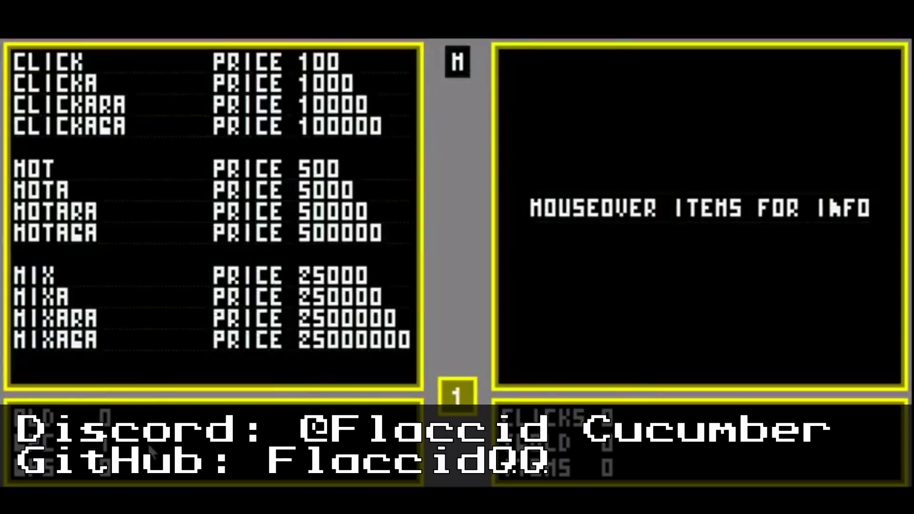
left_click(458, 394)
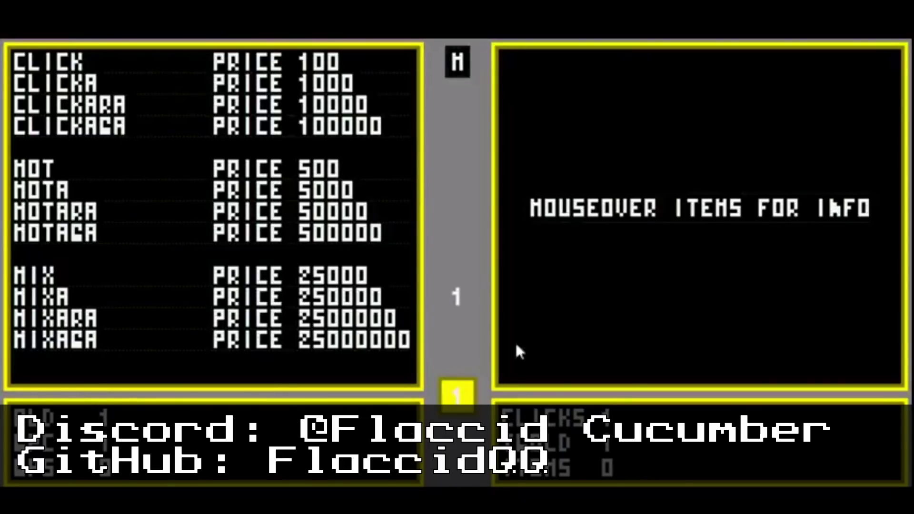
left_click(457, 63)
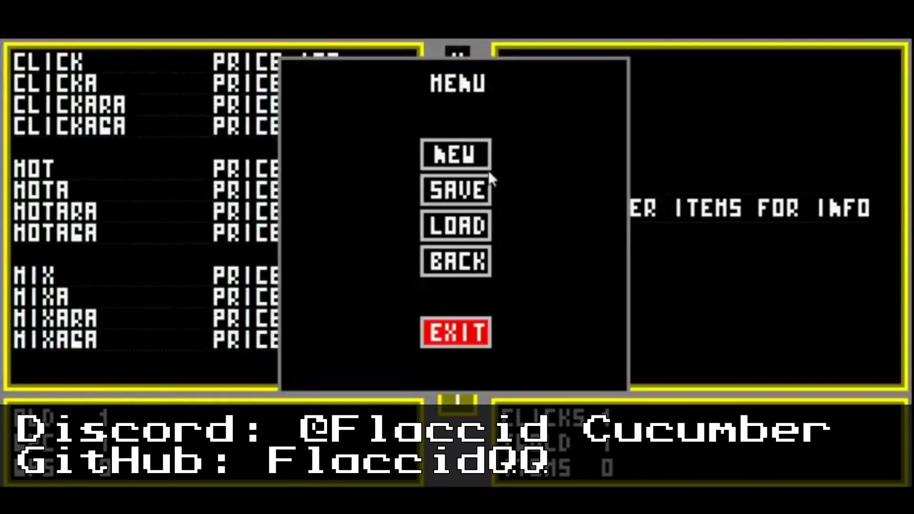
left_click(457, 228)
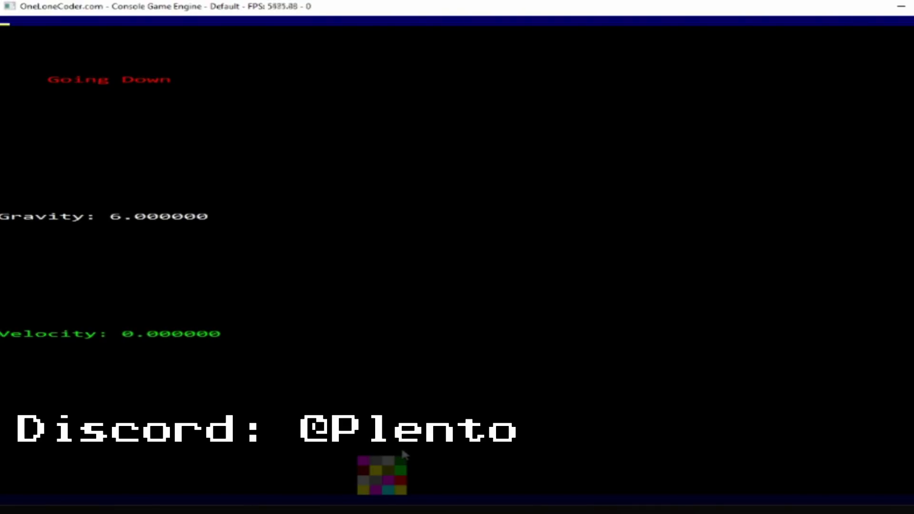
Step: Flip gravity repeatedly with space and spawn new blocks on the right side
key("space")
key("space")
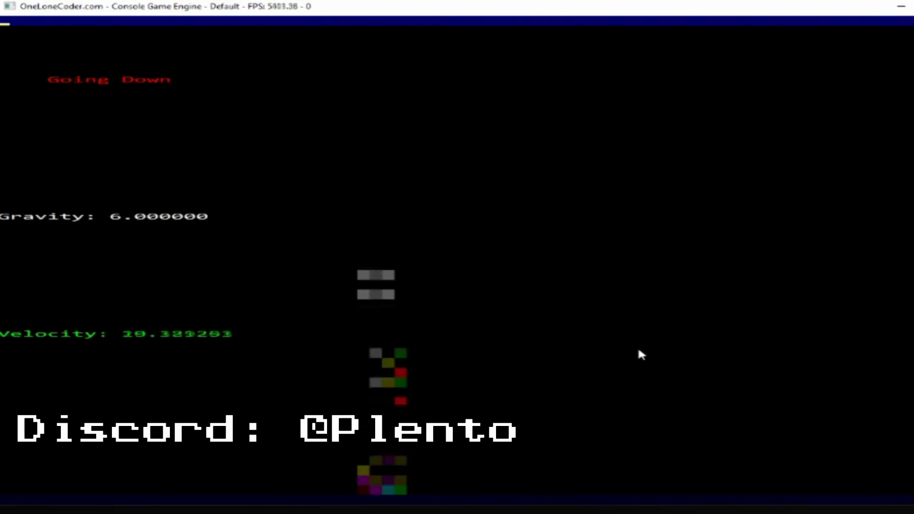
key("space")
key("space")
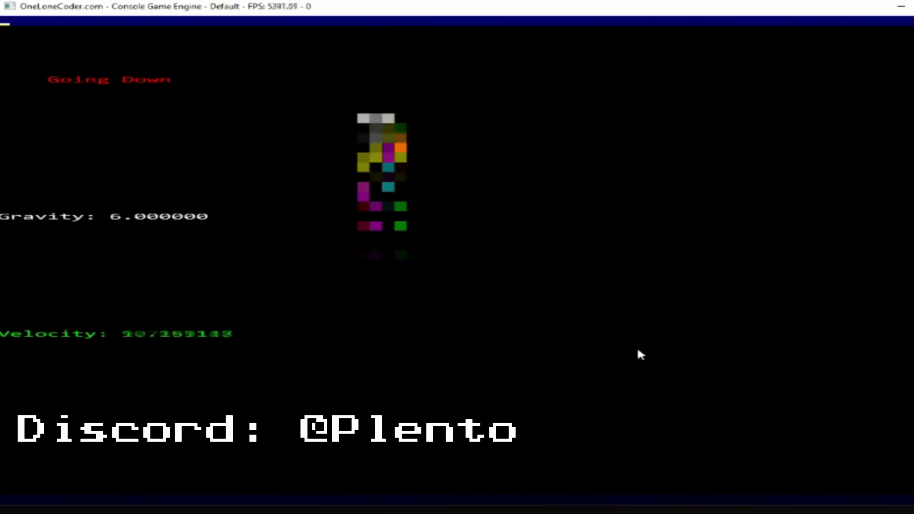
key("space")
left_click(550, 318)
key("space")
left_click(524, 357)
key("space")
key("space")
key("space")
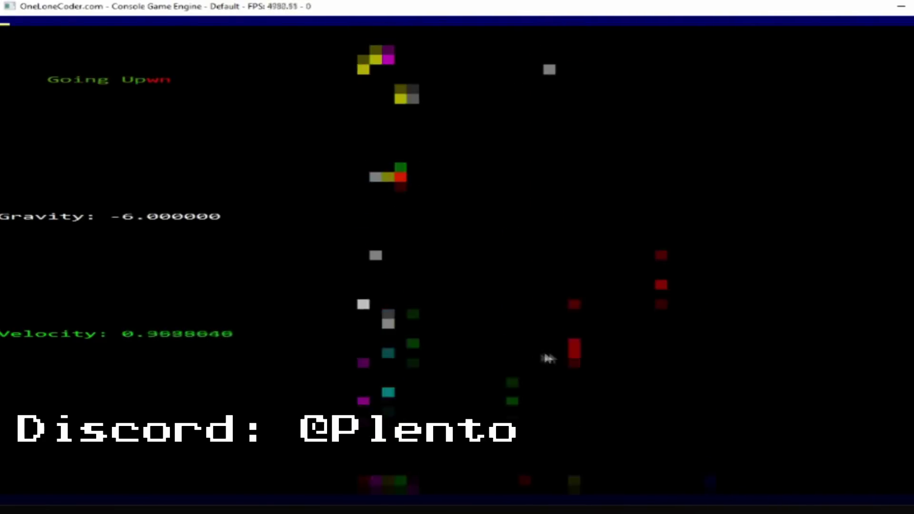
key("space")
key("space")
key("space")
left_click(689, 328)
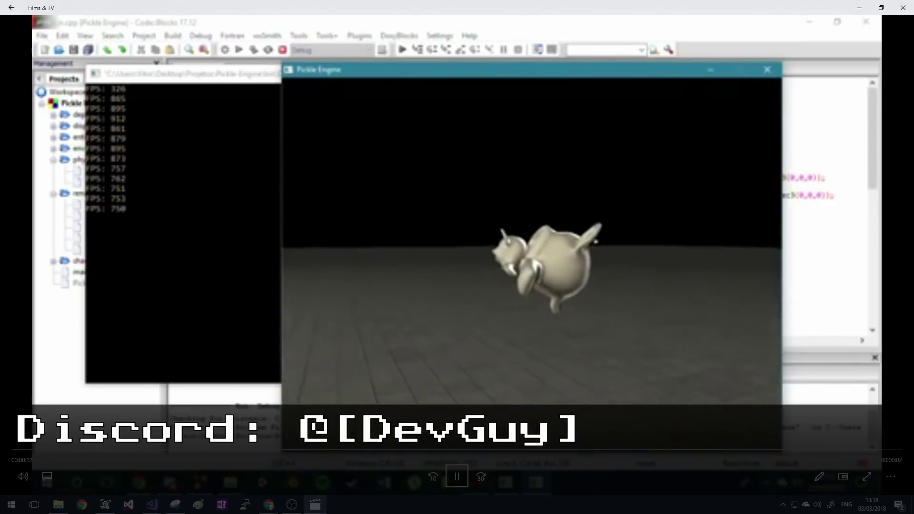
Step: Pause the clip, place the caret on fire_buffer in main.c, and run with F5
key("space")
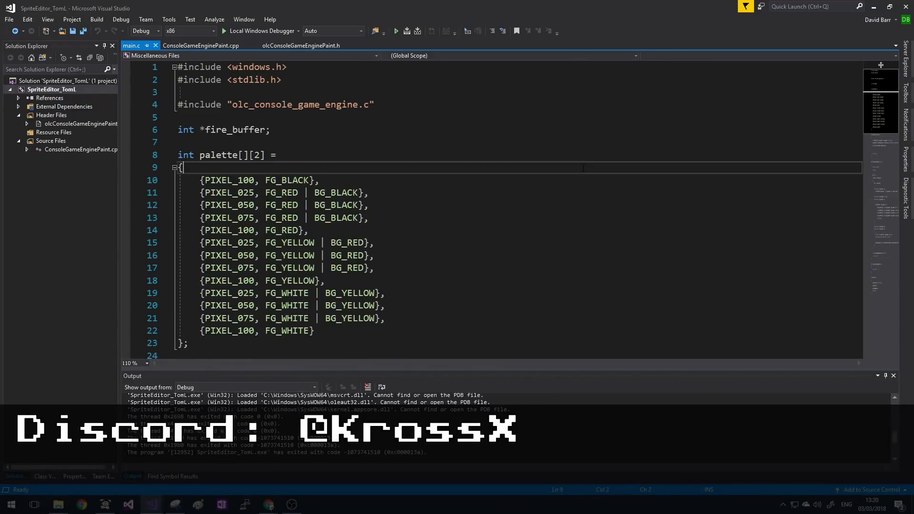
left_click(471, 130)
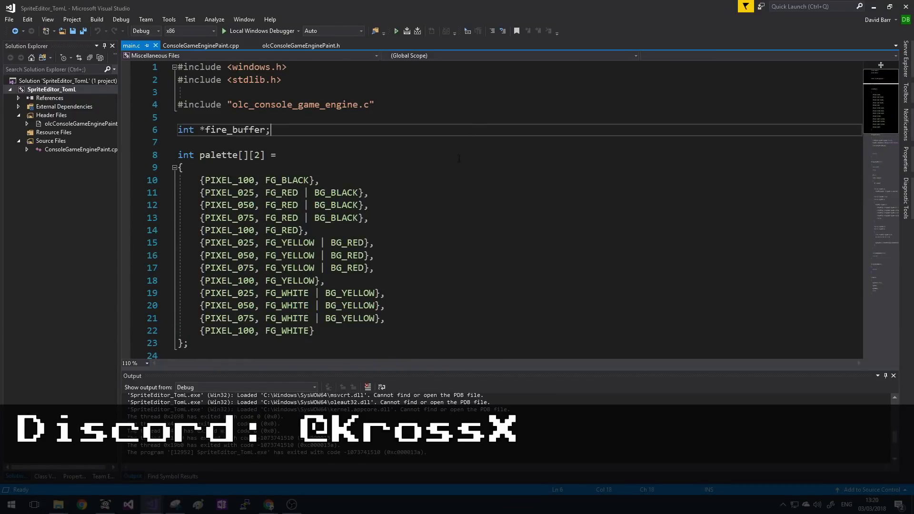
scroll(446, 191, "down", 3)
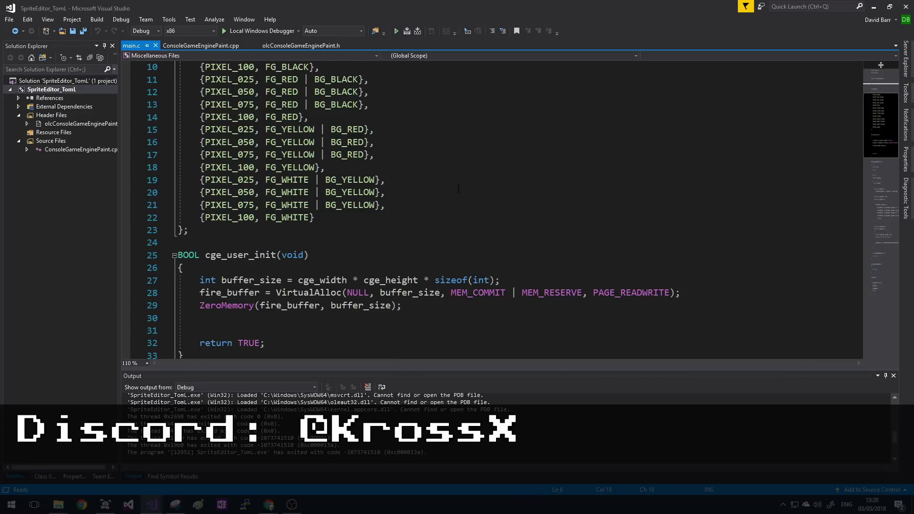
scroll(447, 191, "down", 4)
scroll(459, 193, "down", 2)
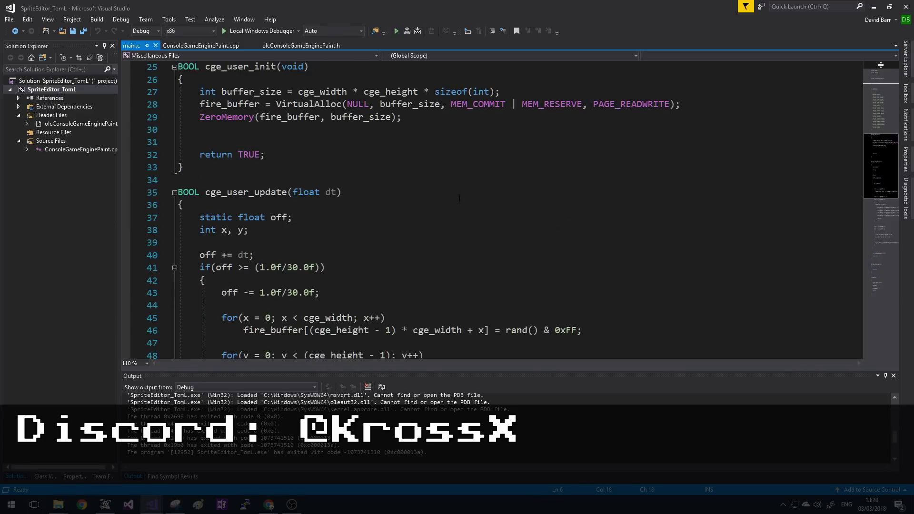
scroll(459, 193, "down", 2)
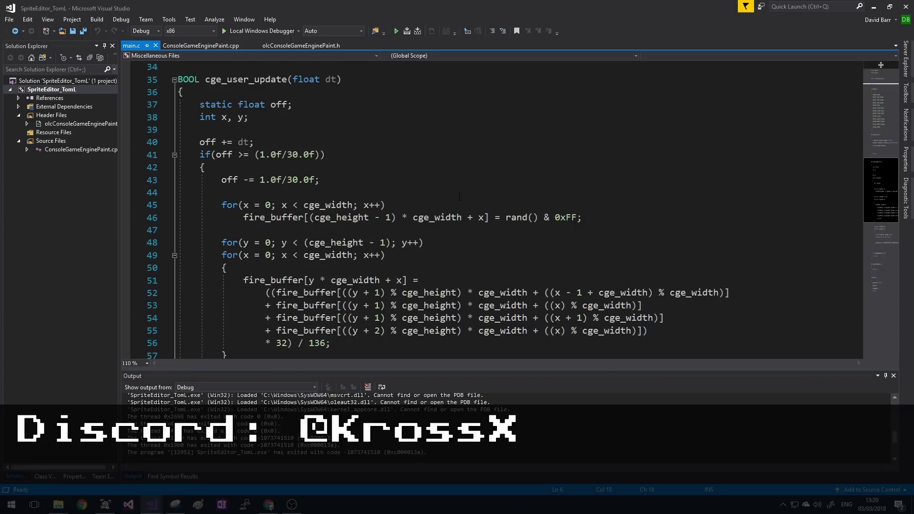
scroll(459, 193, "down", 2)
scroll(459, 194, "down", 1)
scroll(459, 193, "down", 2)
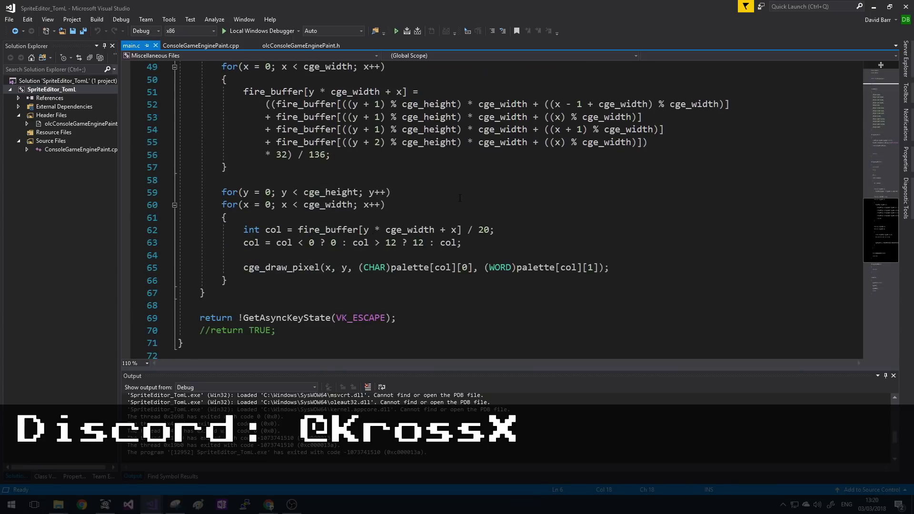
scroll(459, 198, "down", 1)
scroll(547, 221, "up", 2)
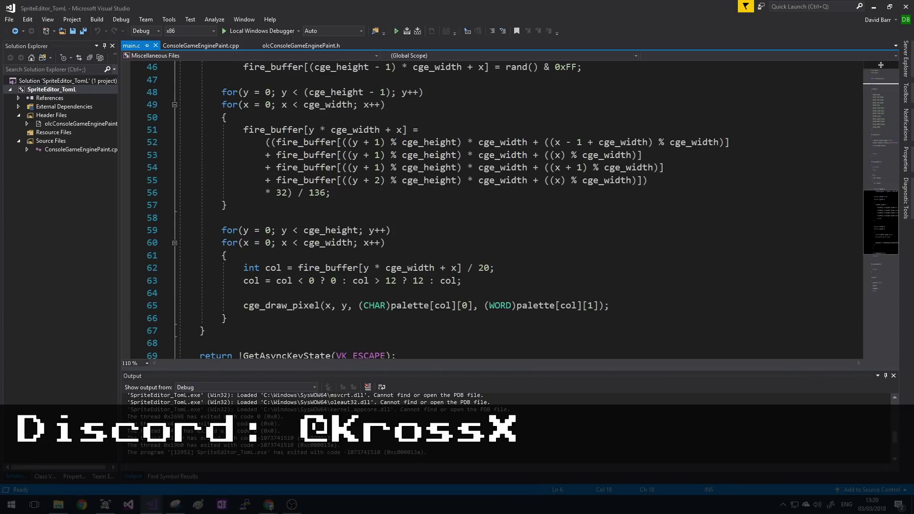
key("F5")
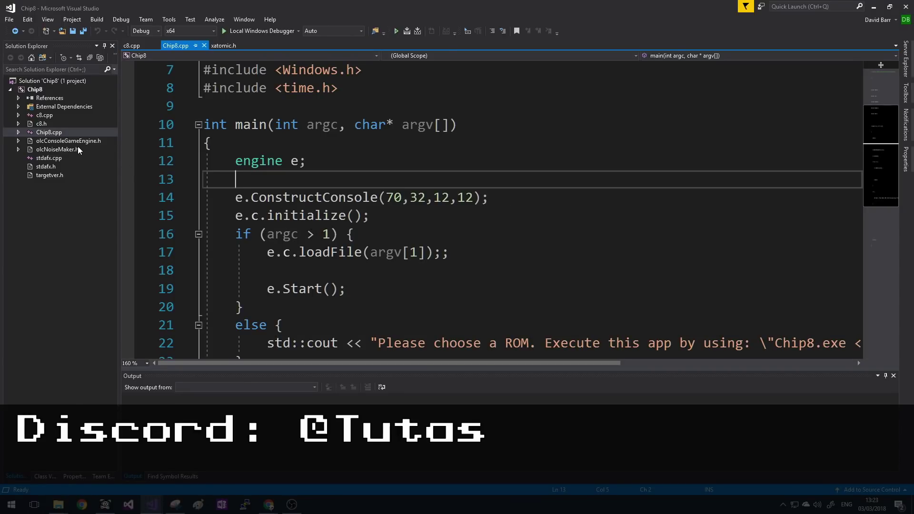
Step: Read the notes in olcNoiseMaker.h, then return to Chip8.cpp's initialize line
left_click(78, 144)
left_click(68, 151)
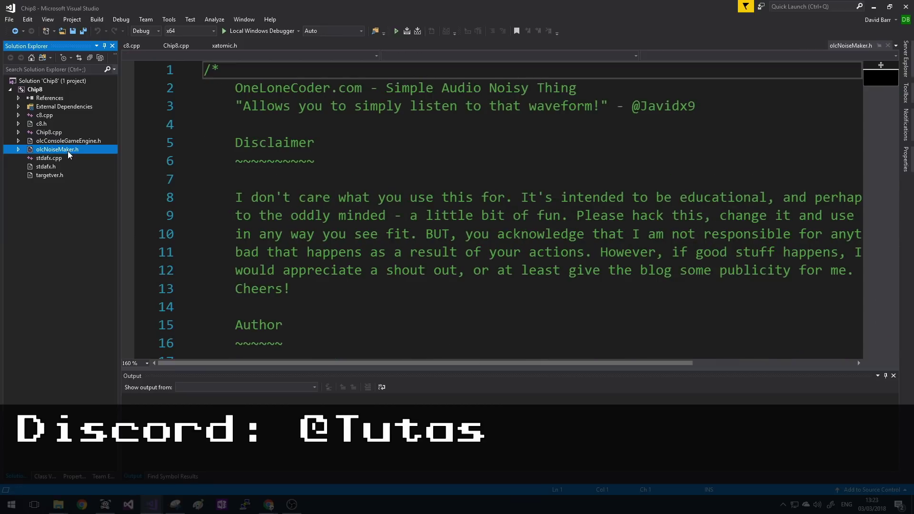
left_click(400, 179)
scroll(458, 214, "down", 5)
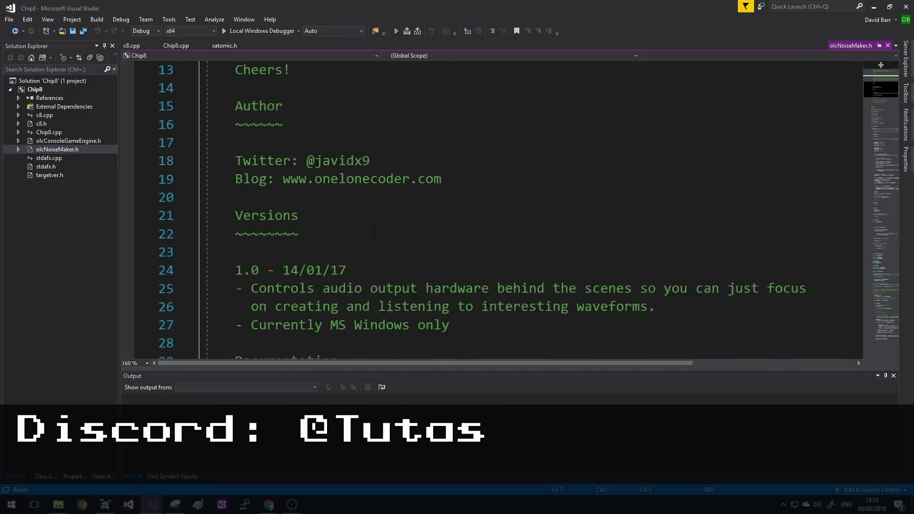
scroll(457, 214, "down", 2)
scroll(457, 214, "down", 3)
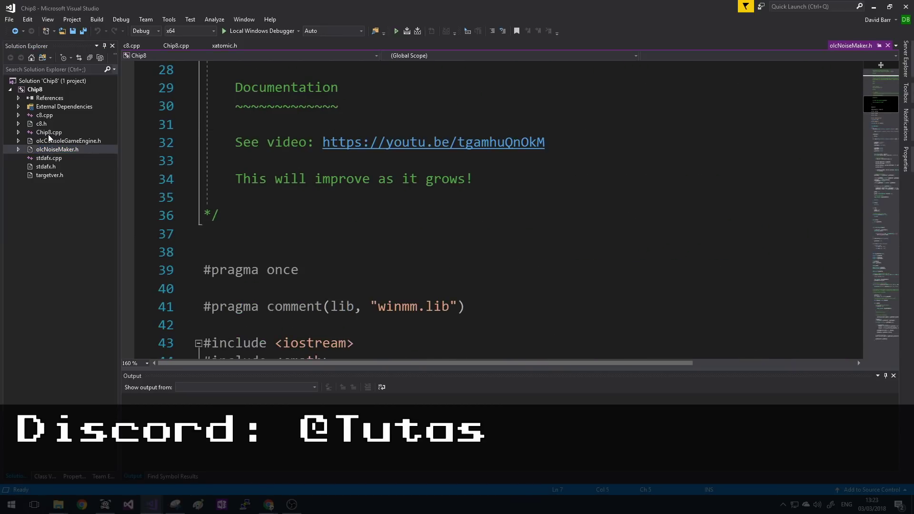
double_click(48, 133)
left_click(368, 216)
scroll(457, 214, "down", 2)
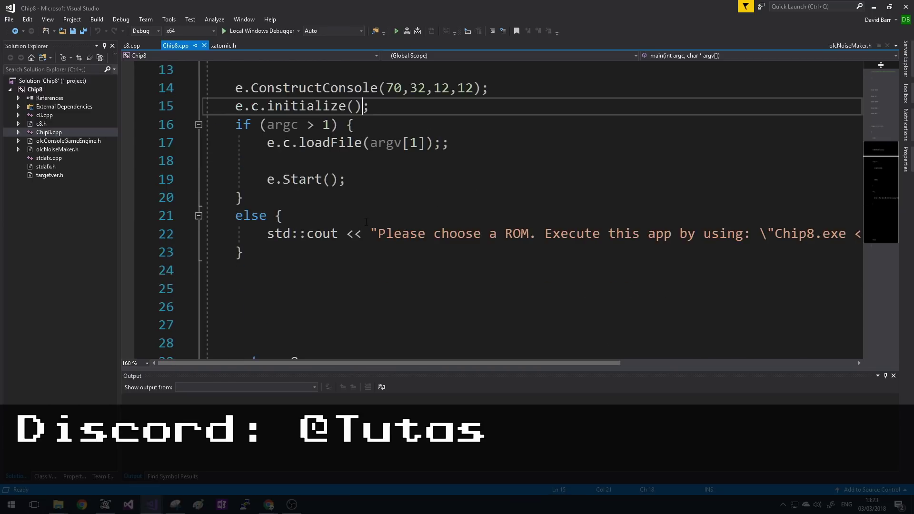
scroll(364, 223, "up", 1)
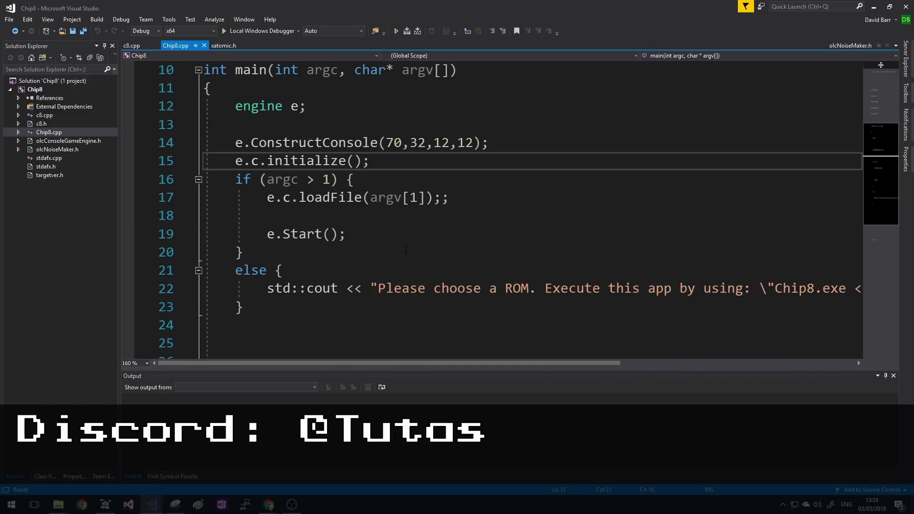
scroll(456, 214, "up", 2)
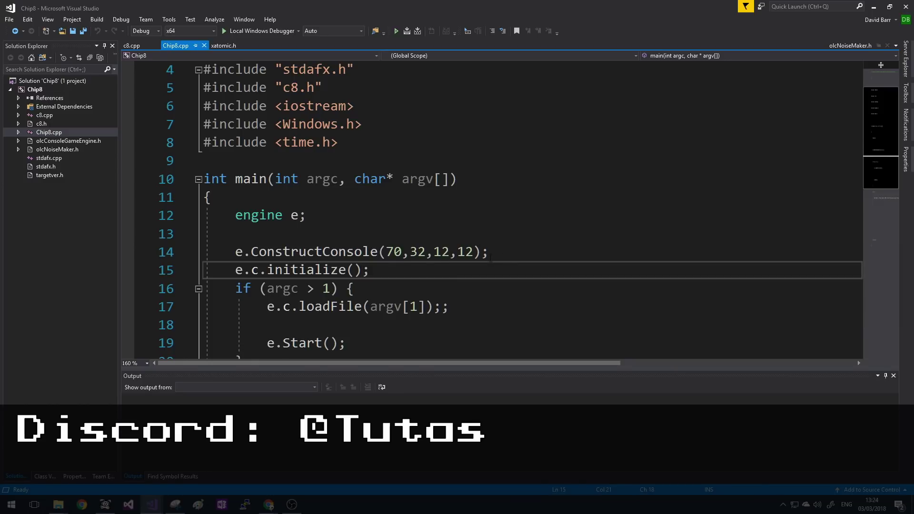
Step: Launch the INVADERS ROM in the Chip-8 emulator and position its window
key("alt+Tab")
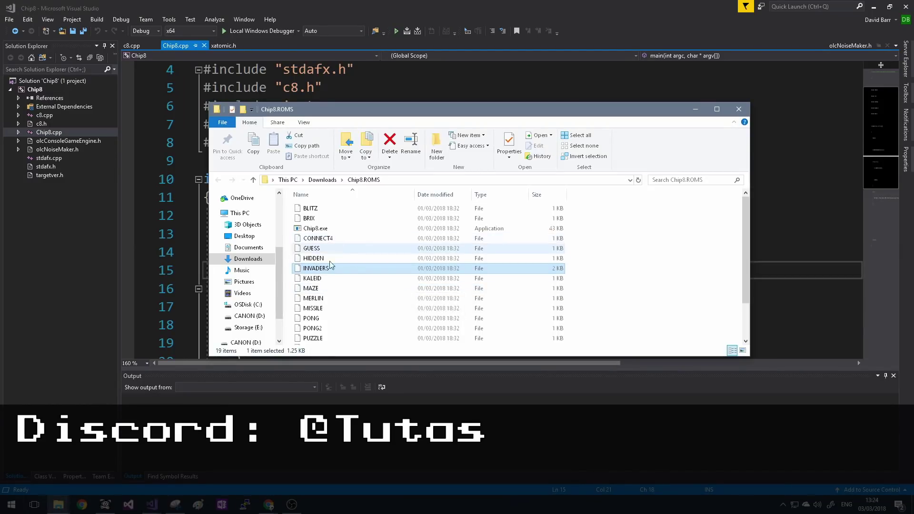
left_click(335, 248)
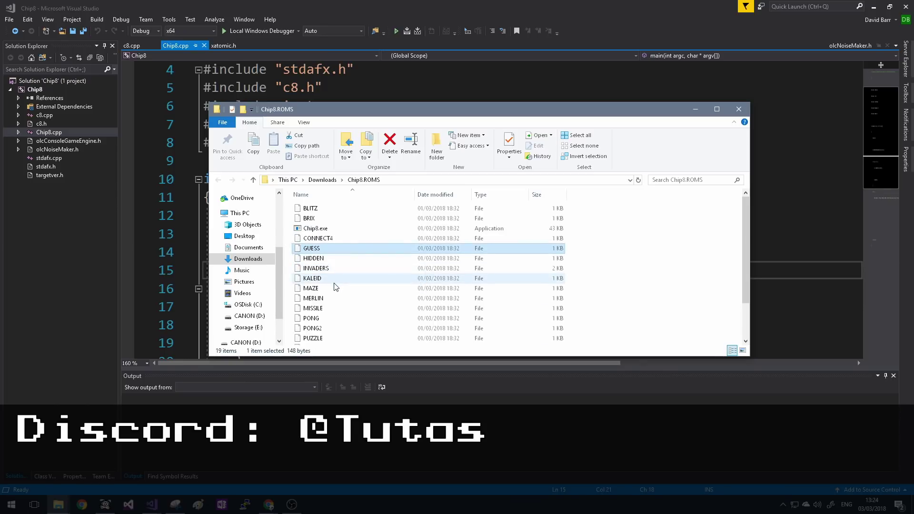
scroll(336, 292, "down", 2)
scroll(341, 295, "down", 1)
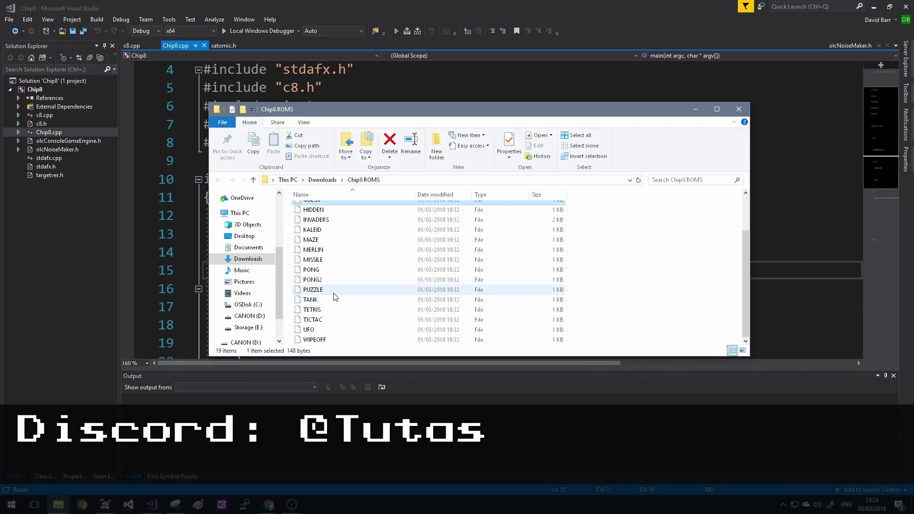
scroll(334, 295, "up", 3)
left_click(316, 268)
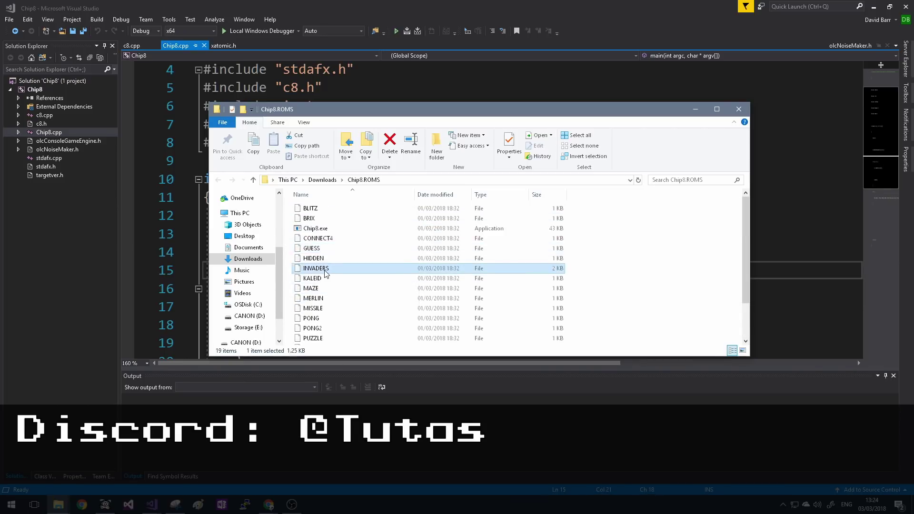
left_click_drag(314, 272, 312, 232)
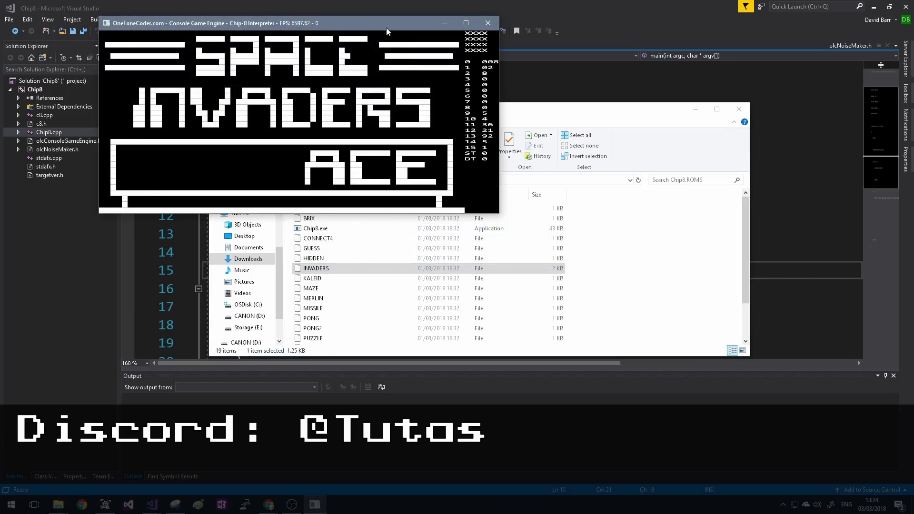
left_click_drag(385, 24, 497, 155)
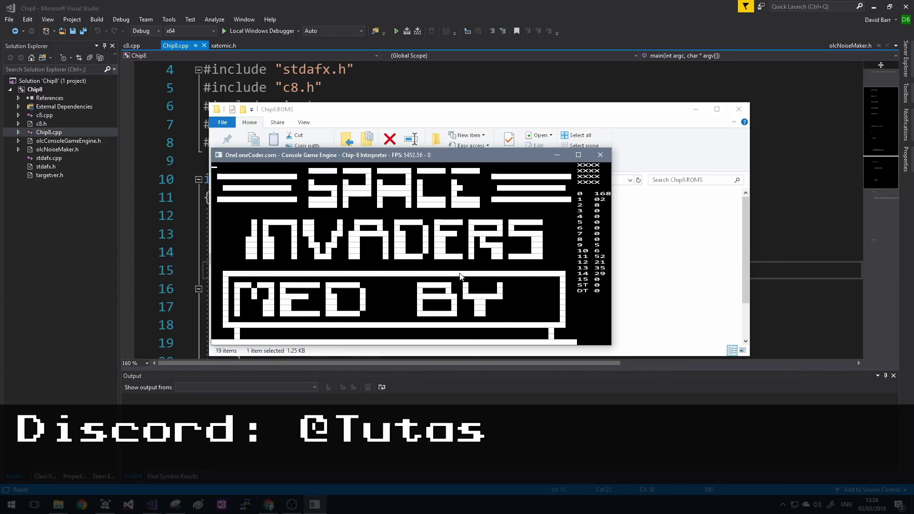
Step: Play Invaders with the Q and W keys until GAME OVER
key("w")
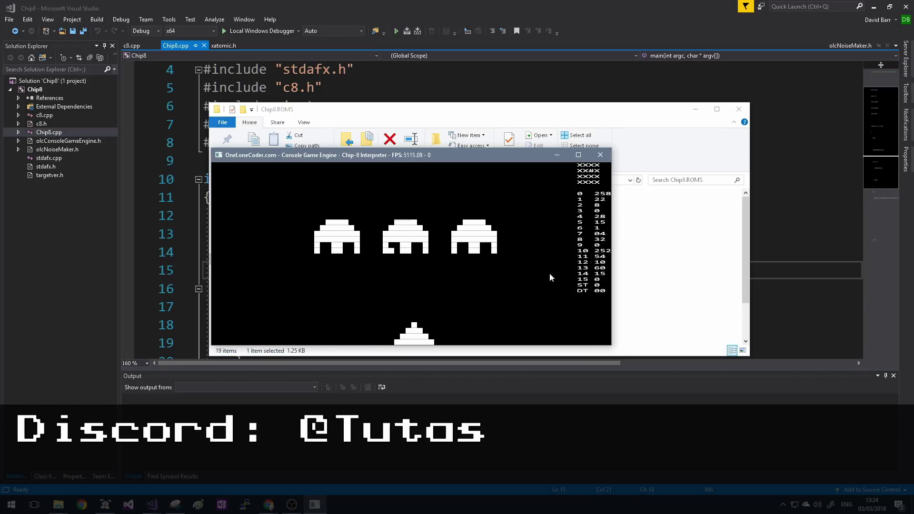
key("q")
key("w")
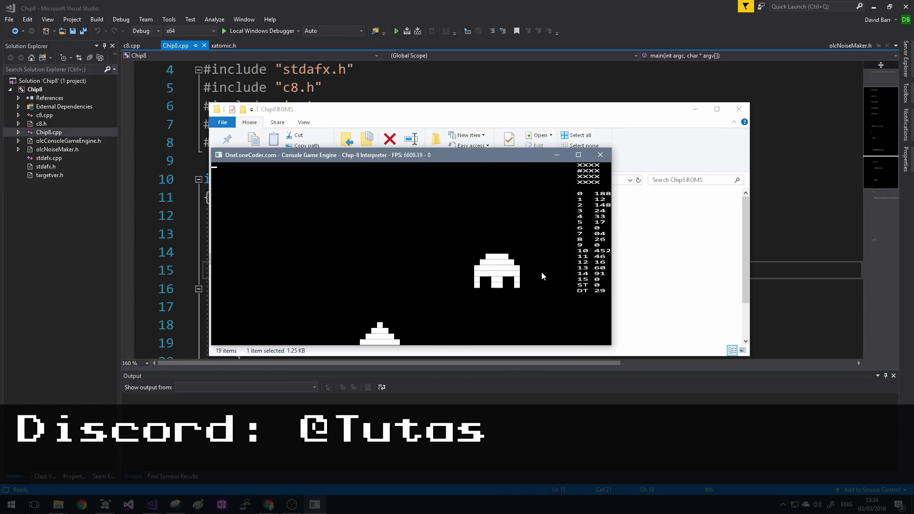
key("q")
key("w")
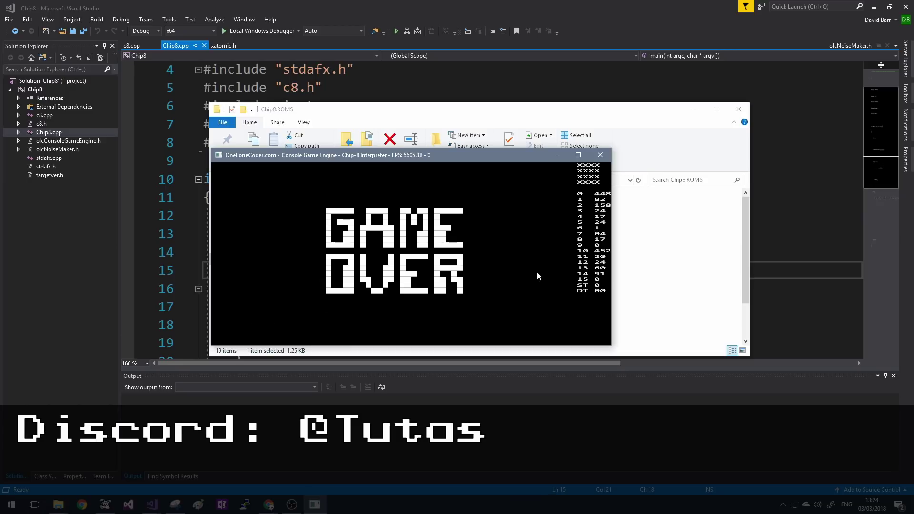
Step: Close Invaders, run Pong through Chip8.exe, then close the Pong window
left_click(601, 155)
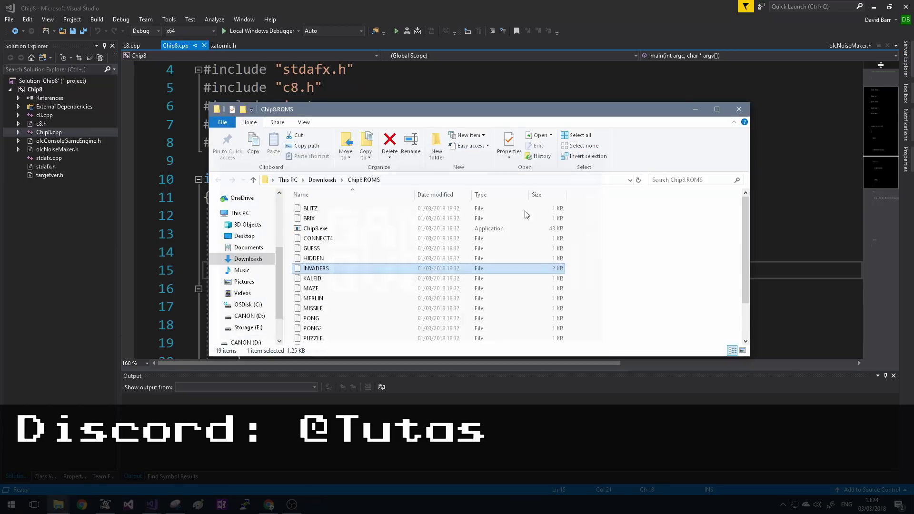
double_click(315, 228)
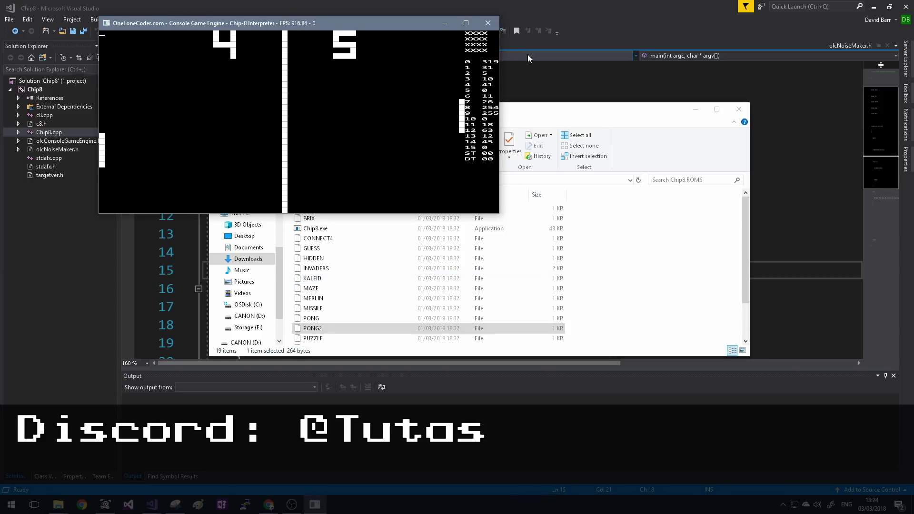
left_click(487, 22)
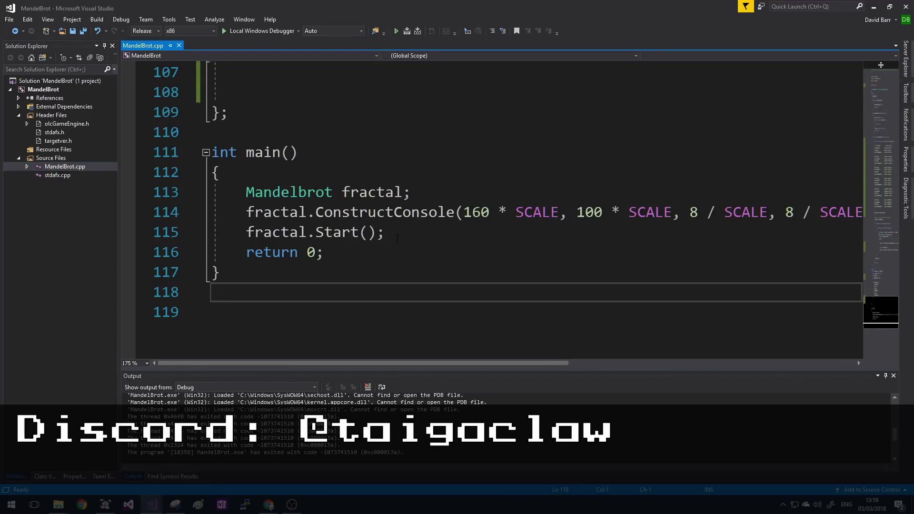
Step: Run MandelBrot in the debugger from the fractal.Start() line
left_click(394, 232)
left_click(263, 31)
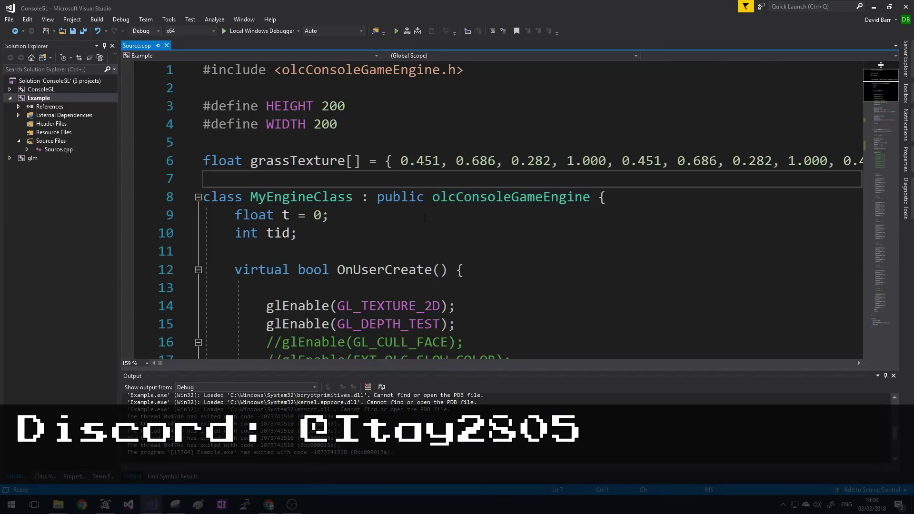
scroll(424, 220, "down", 1)
scroll(416, 223, "down", 1)
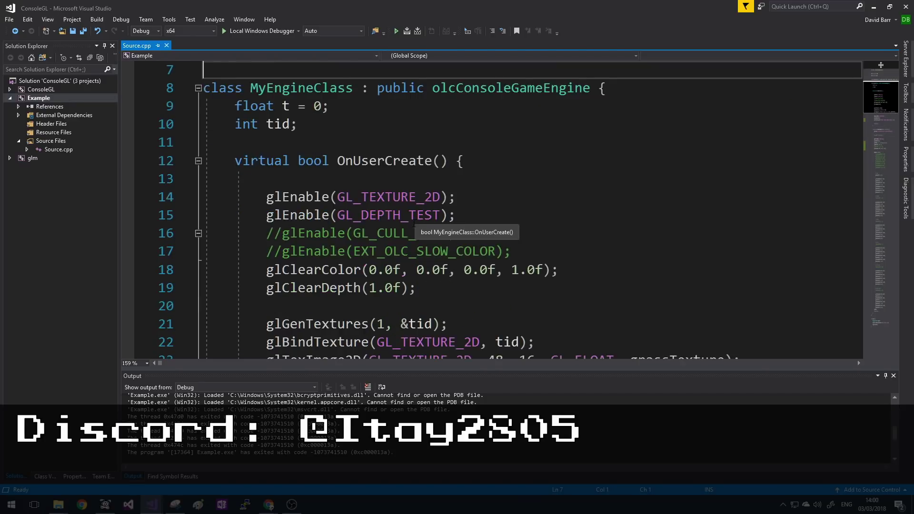
scroll(416, 223, "down", 1)
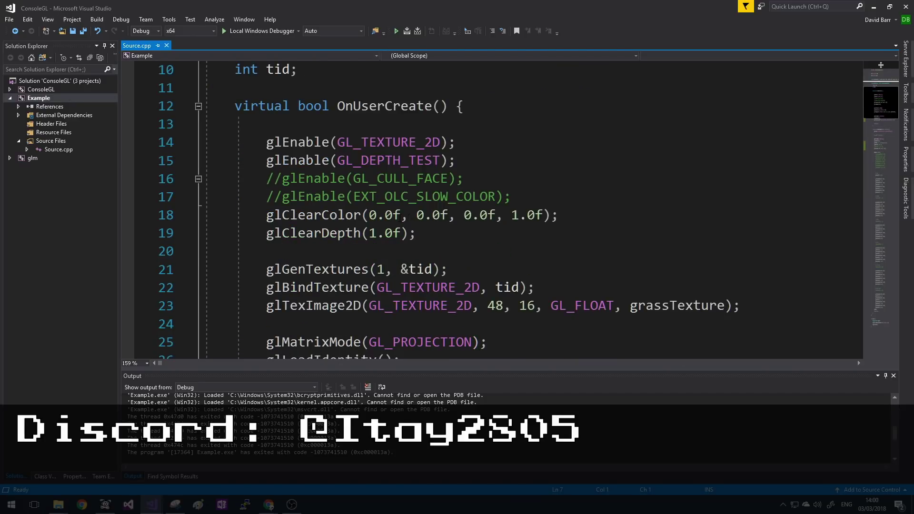
left_click(423, 269)
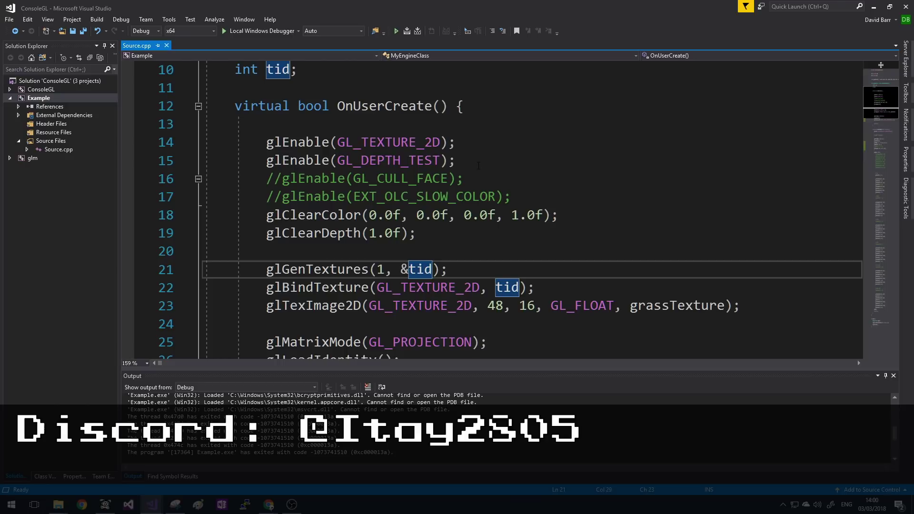
scroll(424, 269, "up", 1)
scroll(423, 269, "down", 2)
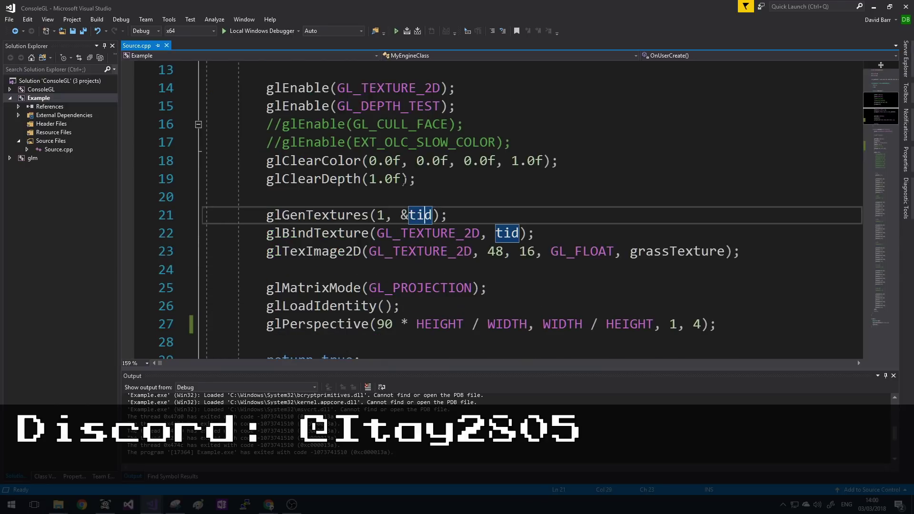
left_click(297, 87)
scroll(297, 87, "up", 2)
left_click(401, 169)
scroll(857, 360, "down", 1)
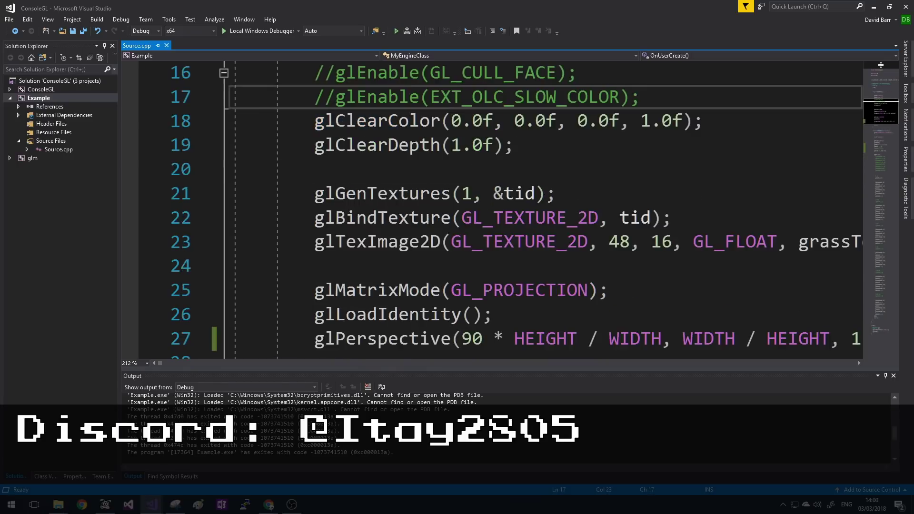
scroll(858, 360, "up", 2)
scroll(858, 360, "up", 1)
scroll(857, 360, "down", 1)
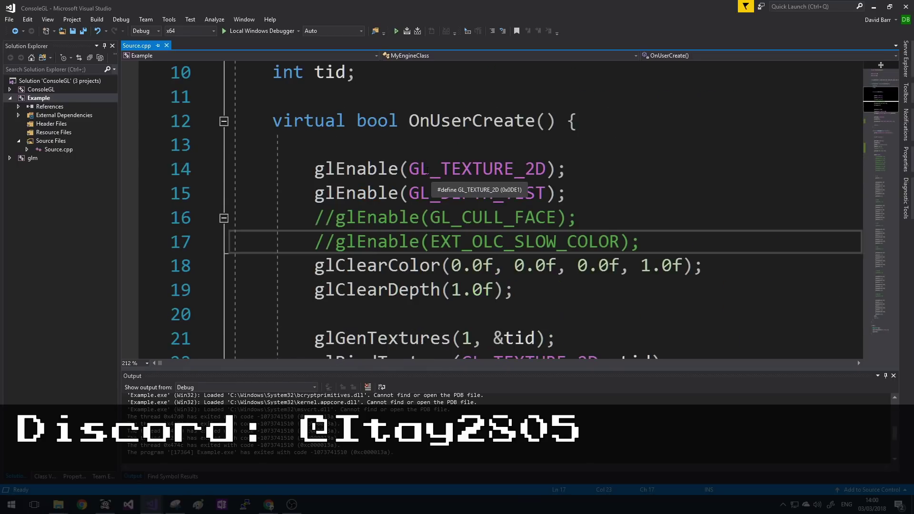
key("Up")
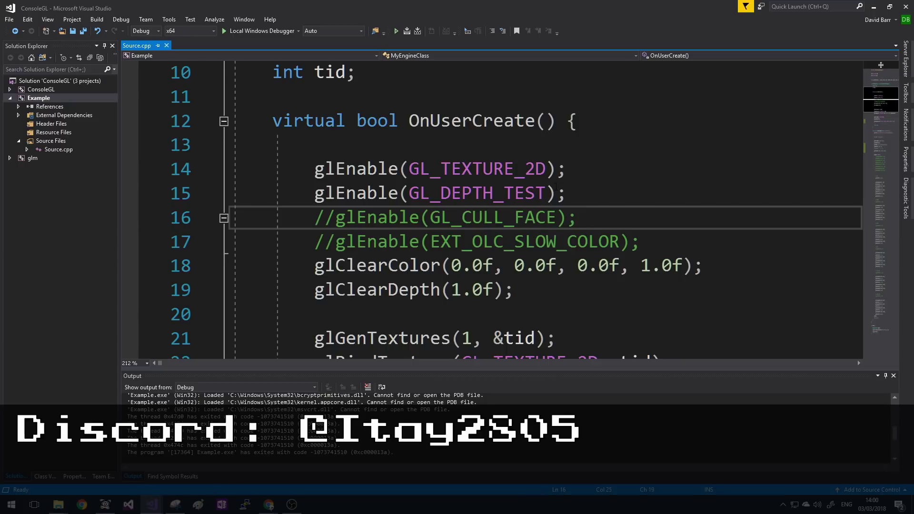
scroll(566, 218, "down", 1)
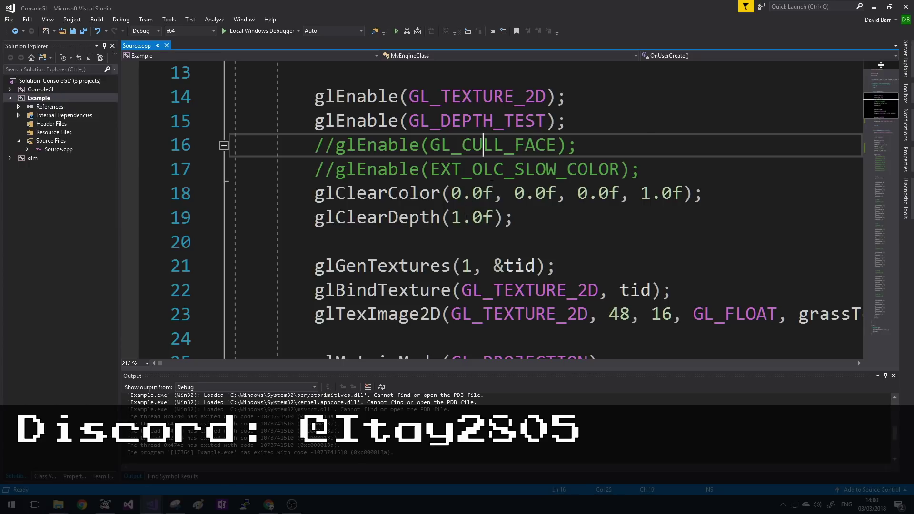
scroll(466, 218, "down", 2)
scroll(500, 221, "down", 1)
scroll(520, 227, "down", 1)
scroll(519, 227, "down", 1)
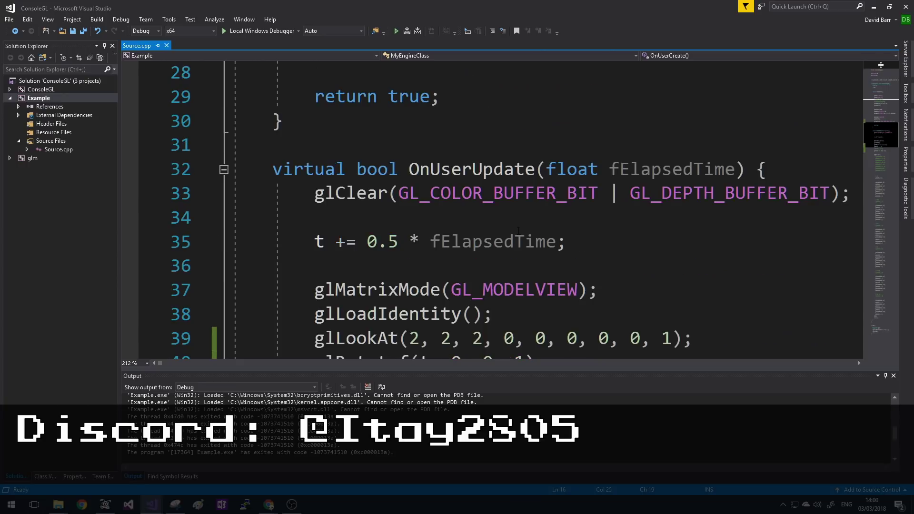
scroll(561, 225, "down", 2)
scroll(561, 225, "down", 1)
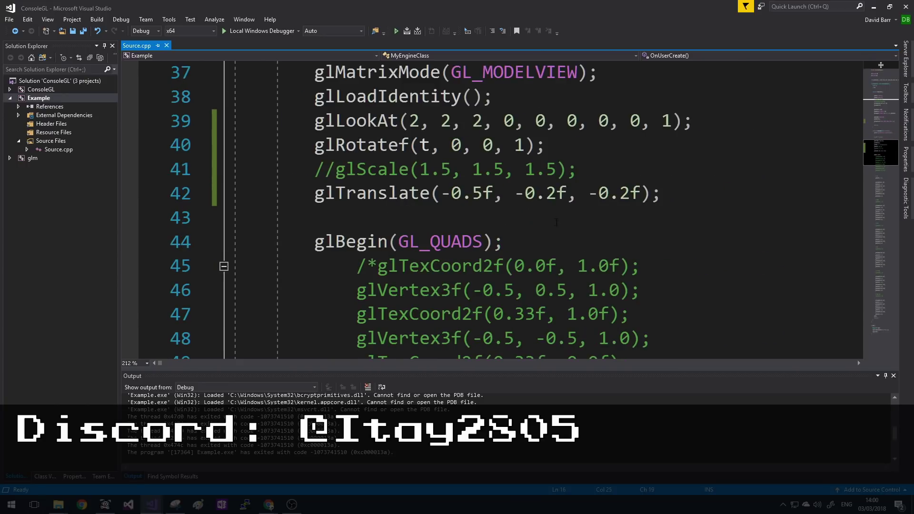
scroll(560, 225, "down", 1)
scroll(561, 226, "down", 2)
scroll(560, 226, "down", 2)
scroll(560, 224, "down", 3)
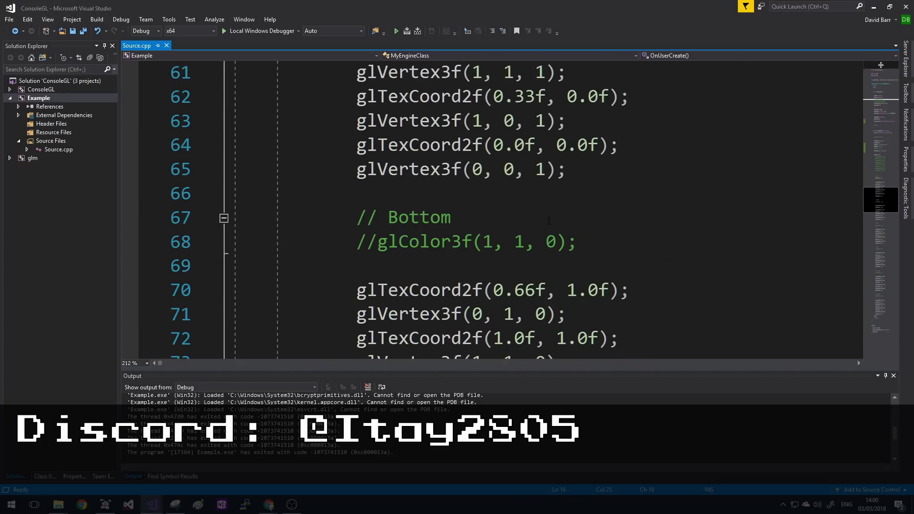
scroll(549, 221, "down", 2, "ctrl")
scroll(548, 221, "down", 1)
scroll(548, 221, "down", 5)
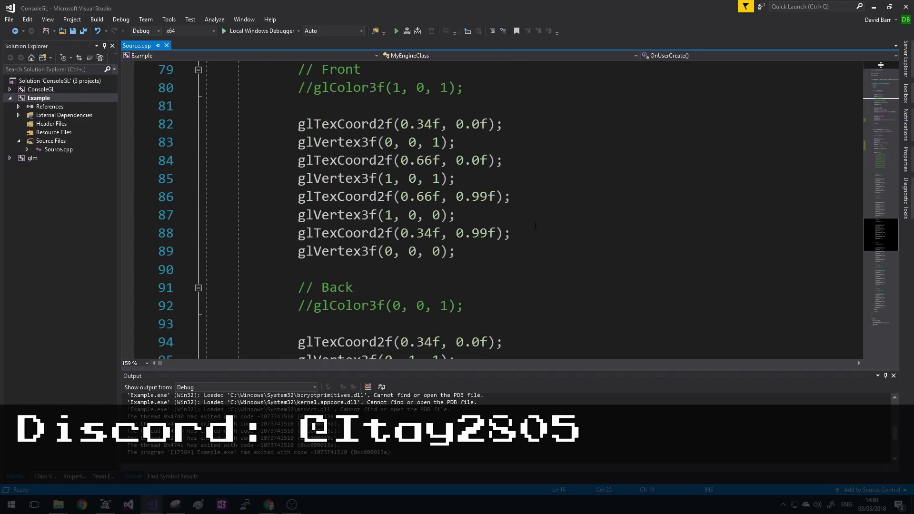
scroll(549, 221, "down", 2)
scroll(548, 221, "down", 5)
scroll(548, 221, "down", 6)
scroll(548, 222, "down", 1)
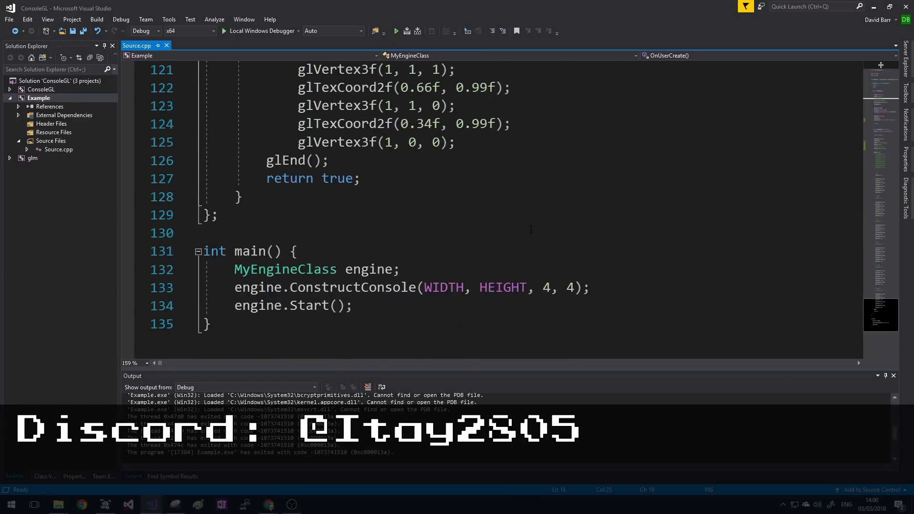
scroll(548, 221, "down", 1)
left_click_drag(880, 315, 881, 125)
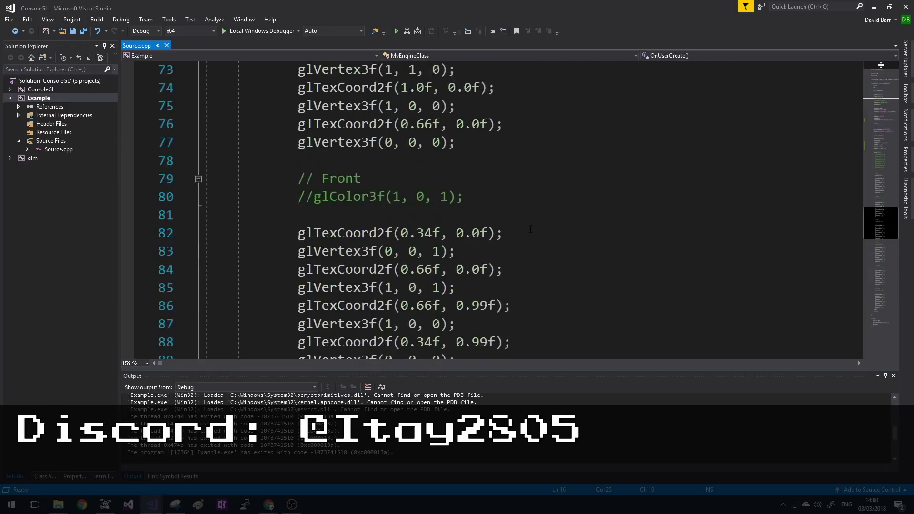
Step: Start the ConsoleGL Example project to render the textured cube
left_click(414, 177)
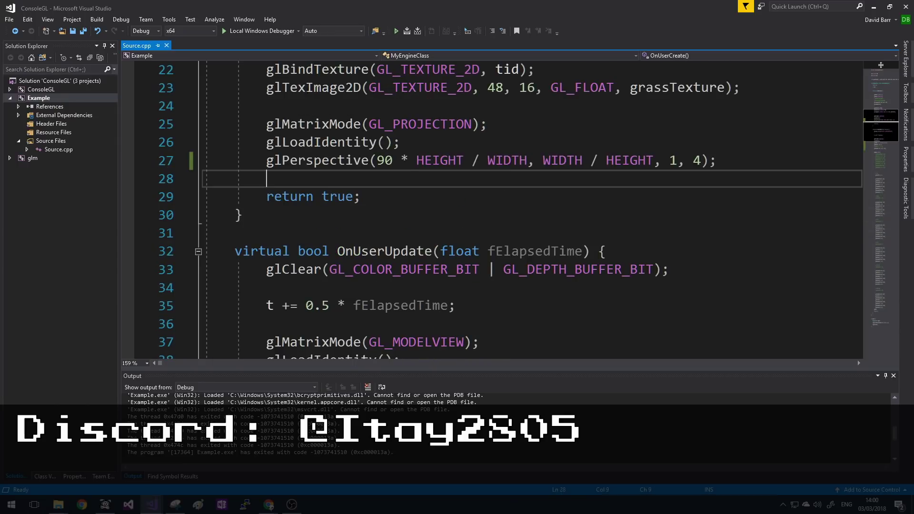
left_click(275, 32)
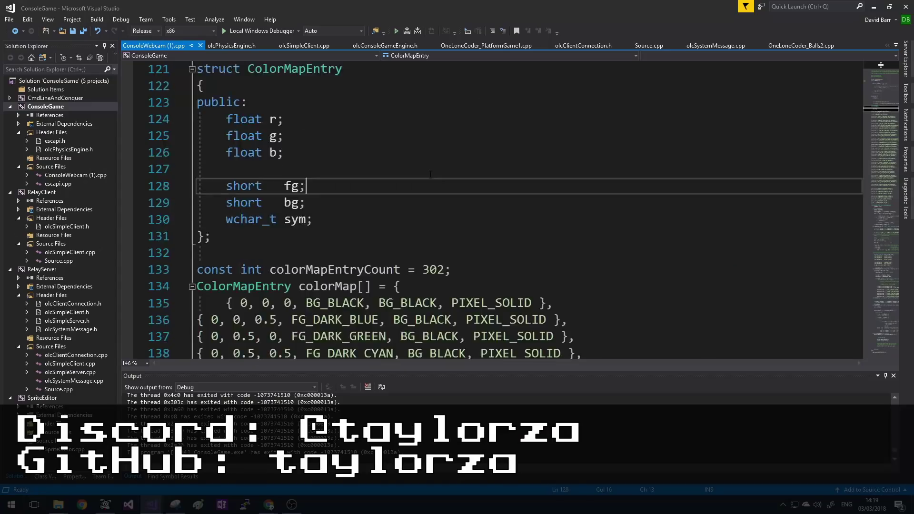
scroll(472, 193, "down", 4)
scroll(471, 193, "down", 2)
scroll(471, 193, "down", 4)
scroll(429, 185, "down", 3)
scroll(428, 185, "down", 3)
scroll(428, 185, "down", 6)
scroll(429, 184, "down", 2)
scroll(428, 184, "down", 6)
scroll(429, 184, "down", 2)
scroll(429, 185, "down", 5)
scroll(429, 184, "down", 3)
scroll(428, 184, "down", 4)
scroll(428, 184, "down", 4)
scroll(428, 185, "down", 2)
scroll(428, 184, "down", 6)
scroll(429, 184, "down", 2)
scroll(428, 184, "down", 6)
scroll(429, 185, "down", 5)
scroll(428, 184, "down", 3)
scroll(429, 184, "down", 7)
scroll(429, 184, "down", 6)
scroll(428, 184, "down", 2)
scroll(429, 185, "down", 5)
scroll(428, 184, "down", 3)
scroll(429, 184, "down", 3)
scroll(428, 184, "down", 3)
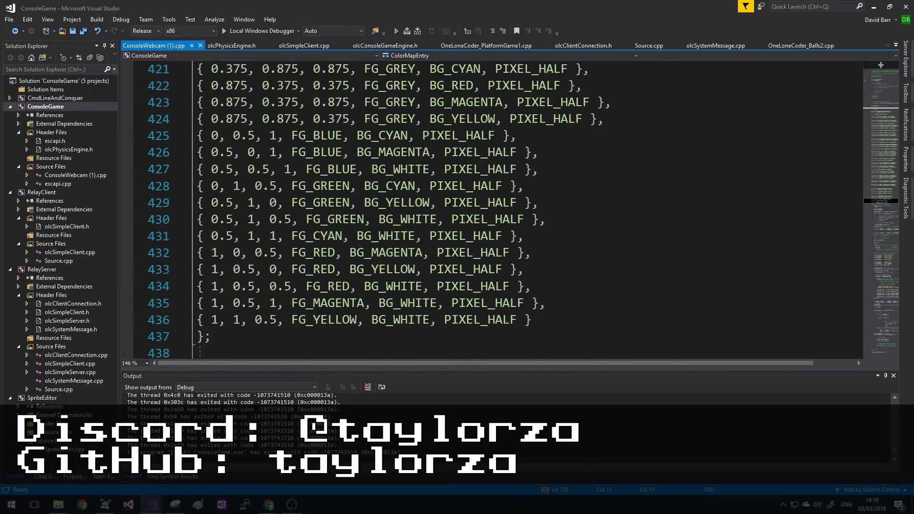
scroll(429, 185, "down", 5)
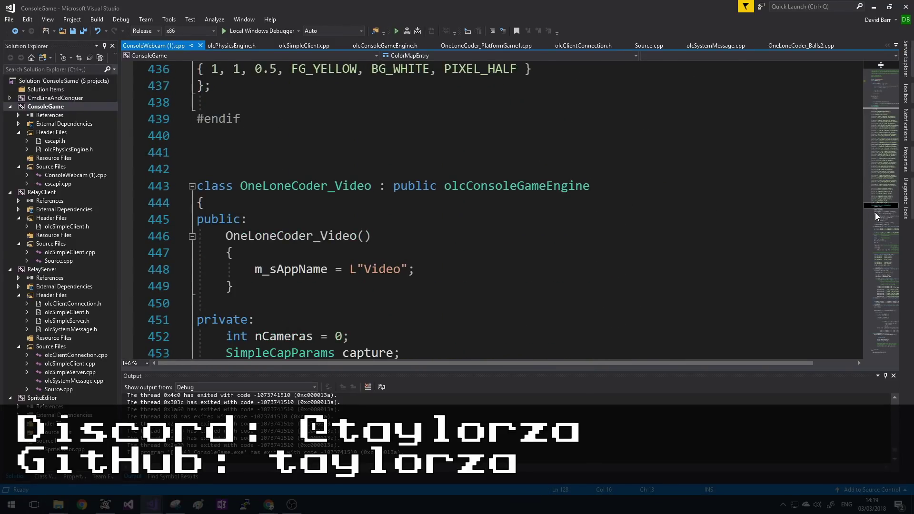
left_click_drag(877, 215, 881, 222)
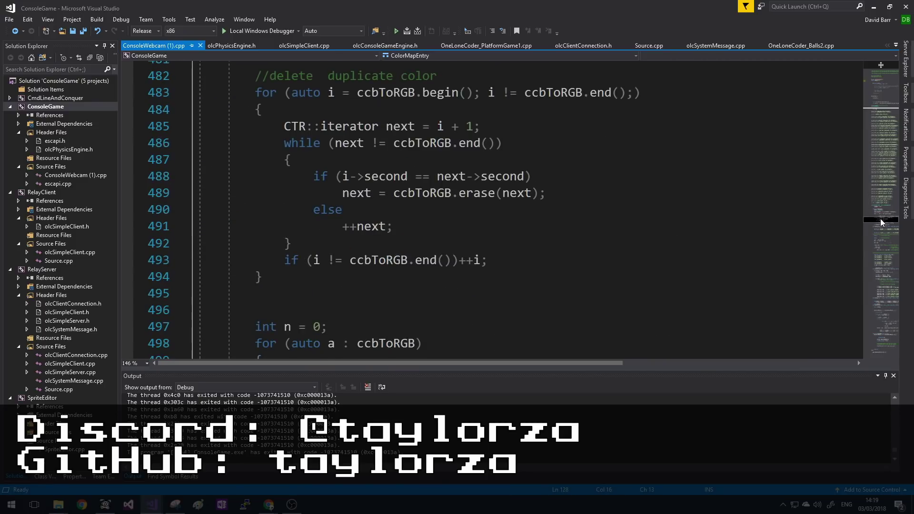
left_click(548, 177)
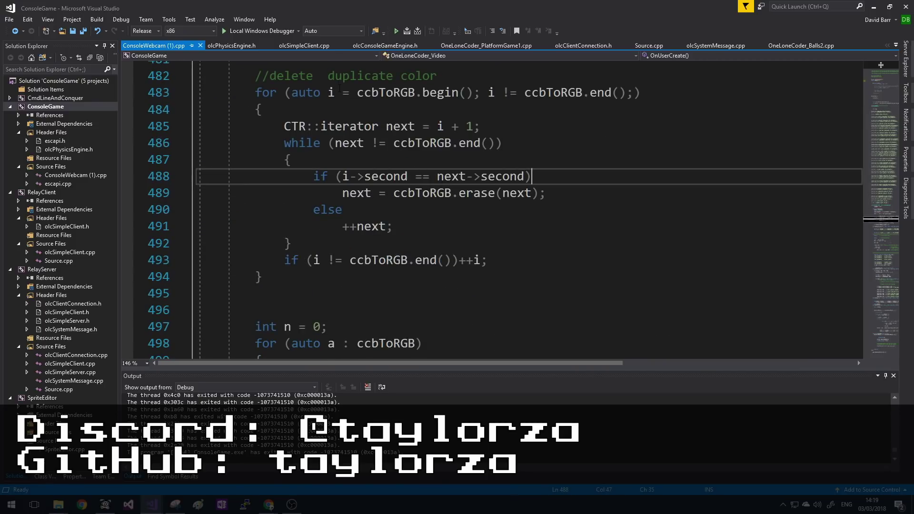
Step: Build and run ConsoleGame with the Local Windows Debugger
left_click(261, 31)
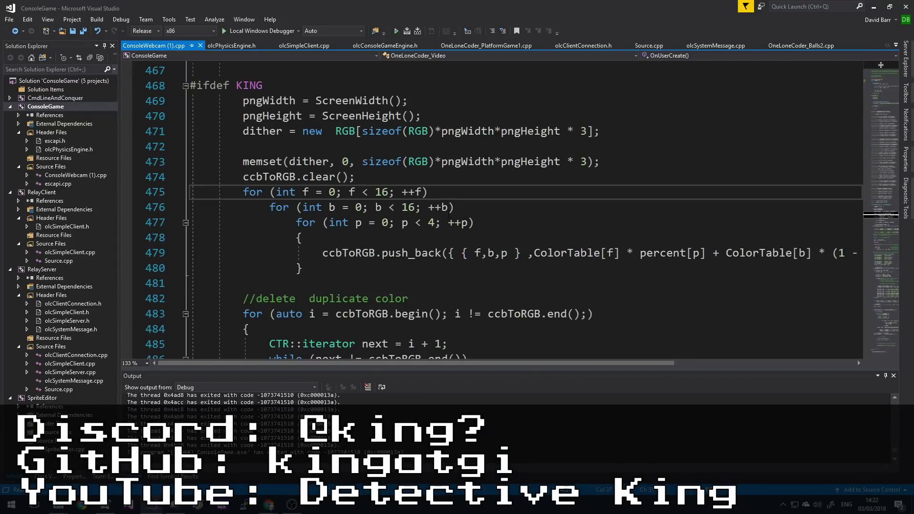
scroll(475, 202, "down", 1)
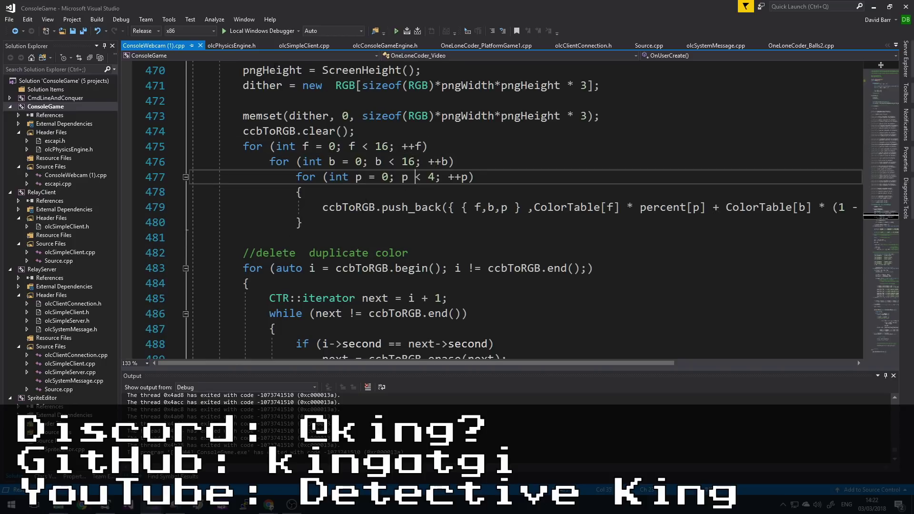
Step: Launch the dithered ConsoleGame.exe build with the Local Windows Debugger
left_click(260, 31)
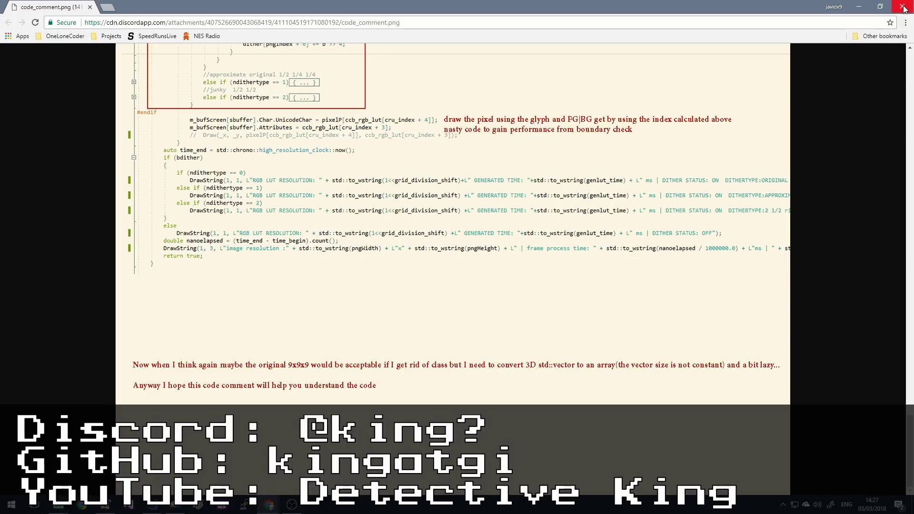
Step: Close the code_comment.png tab with Ctrl+W
key("ctrl+w")
scroll(457, 257, "down", 3)
scroll(457, 257, "down", 2)
scroll(456, 258, "down", 2)
scroll(457, 257, "down", 2)
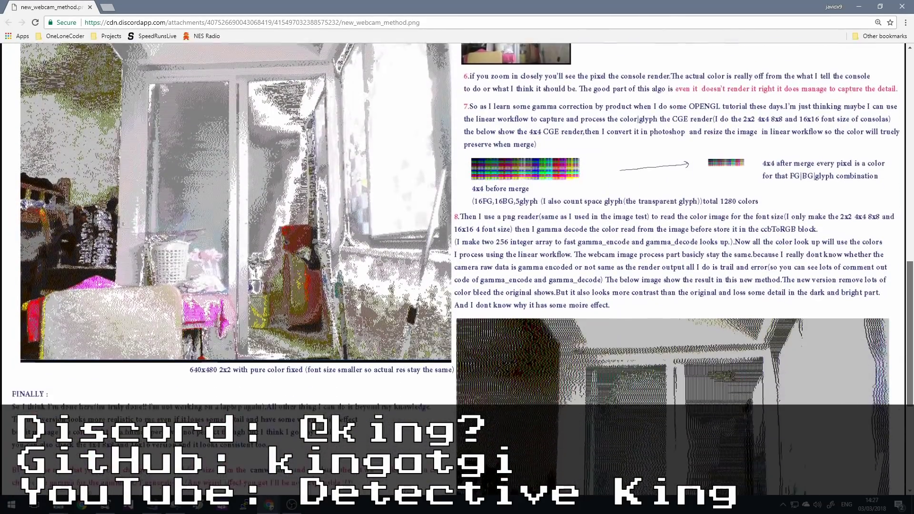
scroll(457, 257, "down", 1)
scroll(457, 257, "down", 1)
scroll(457, 257, "down", 1)
scroll(457, 257, "down", 1)
scroll(456, 258, "down", 1)
scroll(457, 257, "up", 2)
scroll(456, 257, "up", 2)
scroll(457, 257, "up", 2)
scroll(458, 257, "up", 2)
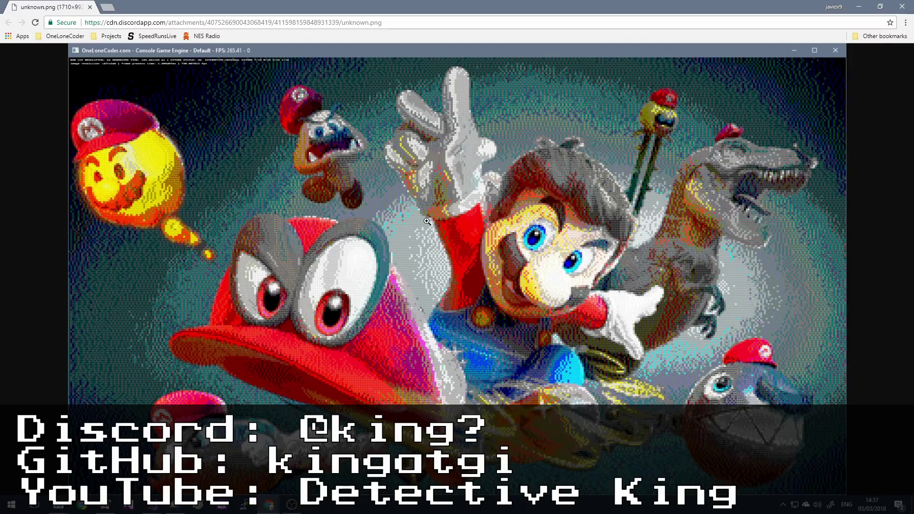
Step: Zoom the Chrome page in twice so the Mario artwork's pixels show
key("ctrl+plus")
key("ctrl+plus")
key("ctrl+plus")
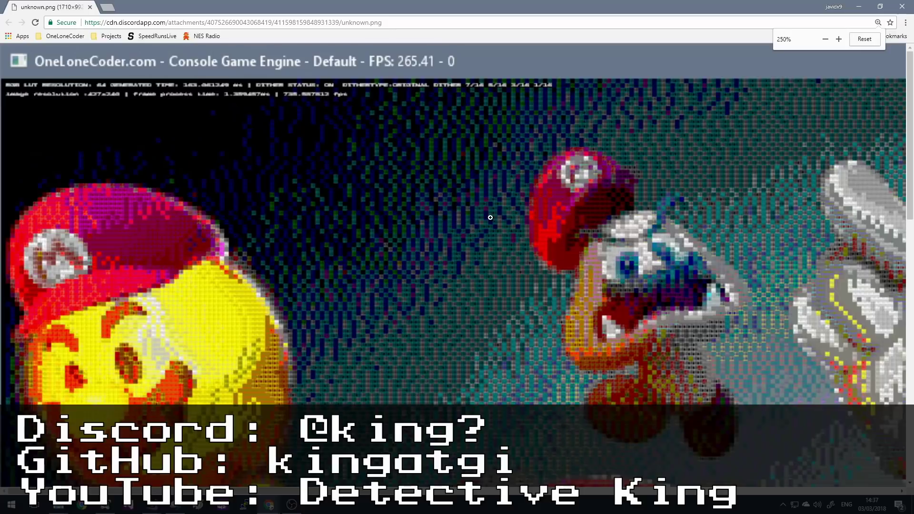
key("ctrl+plus")
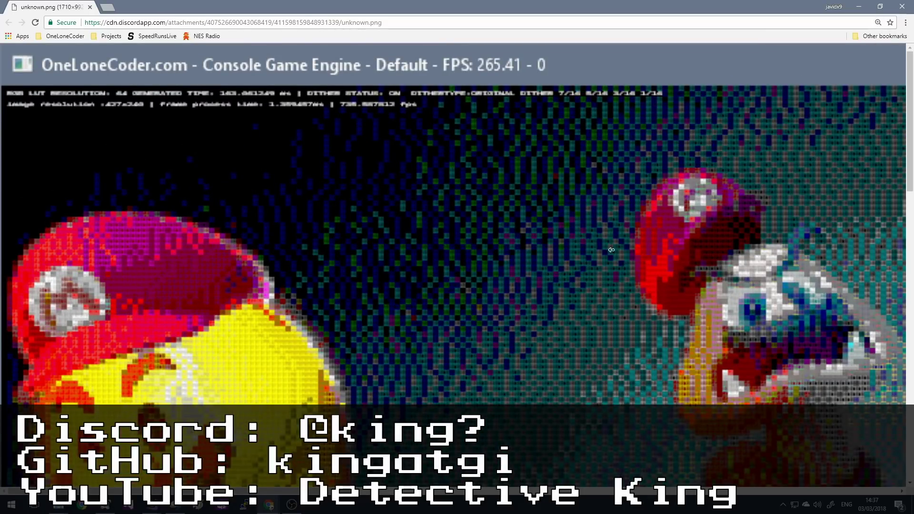
scroll(602, 250, "down", 5)
scroll(723, 206, "down", 3)
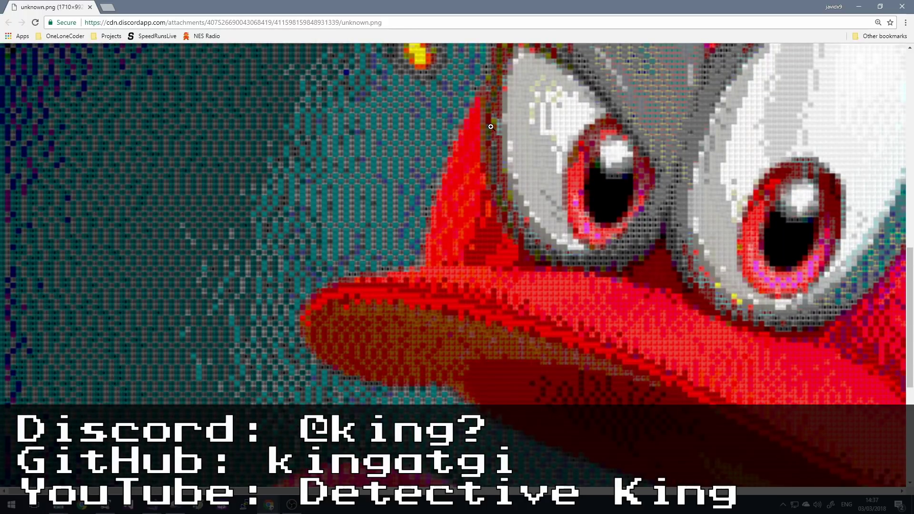
scroll(475, 272, "down", 3)
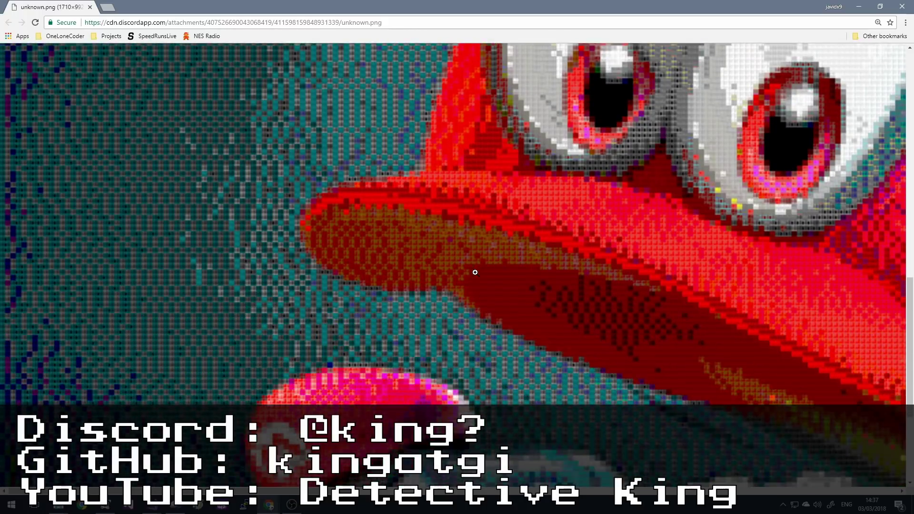
scroll(485, 271, "down", 3)
scroll(502, 271, "down", 3)
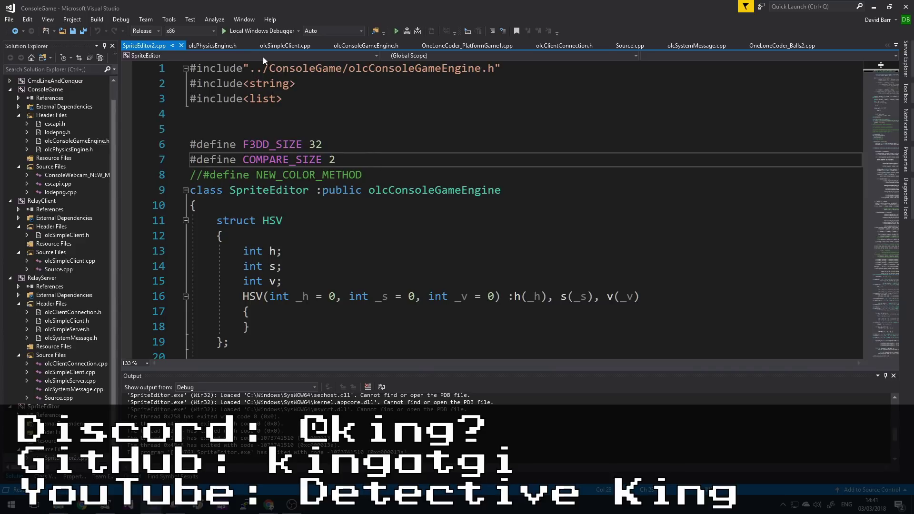
Step: Launch the sprite editor and draw two filled red ellipses side by side
left_click(258, 32)
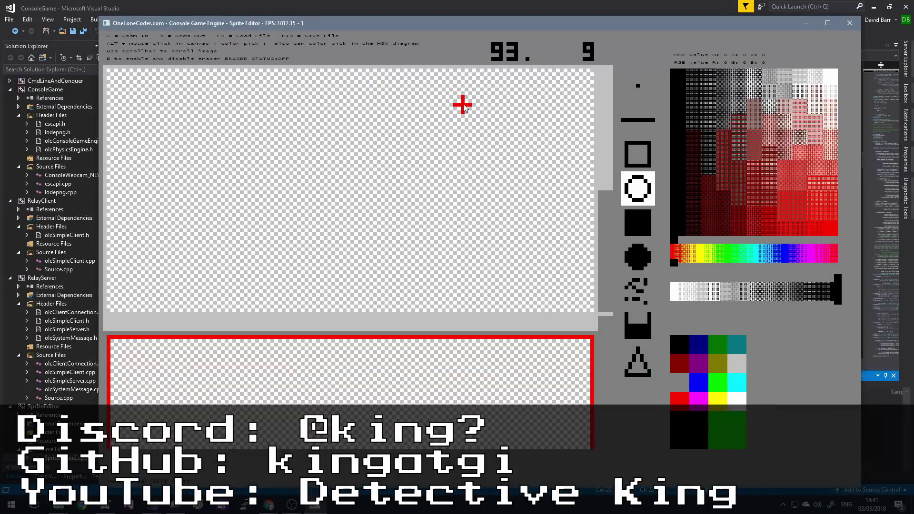
left_click_drag(545, 25, 528, 14)
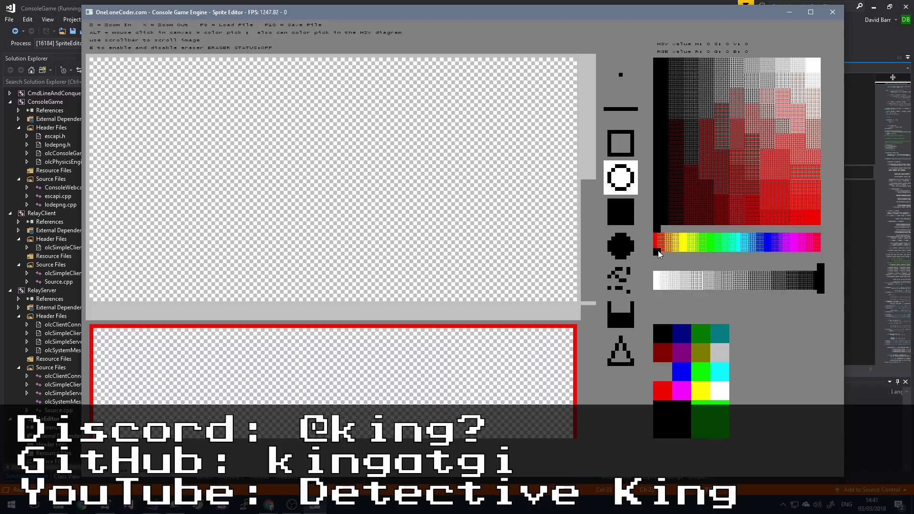
mouse_move(659, 246)
left_mouse_down()
mouse_move(805, 248)
mouse_move(647, 251)
left_mouse_up()
left_click(626, 250)
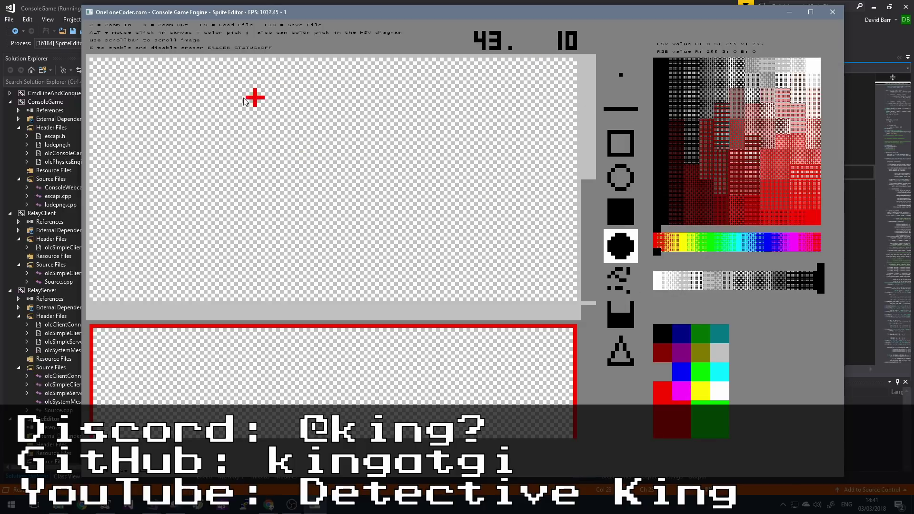
left_click_drag(209, 98, 429, 257)
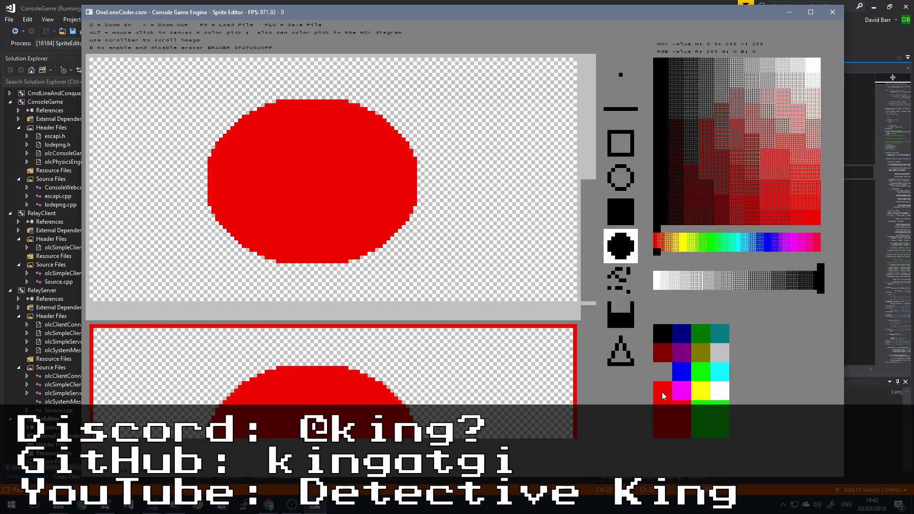
left_click_drag(425, 114, 557, 277)
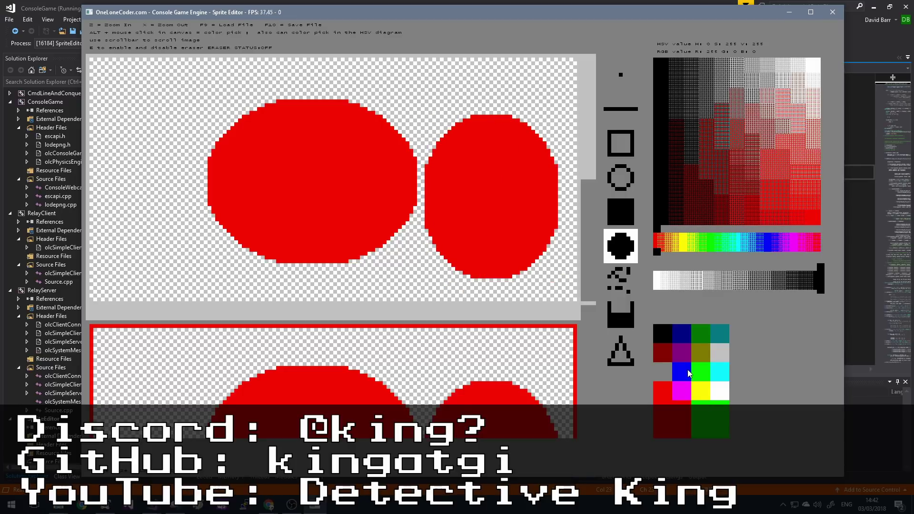
Step: Draw a semi-transparent yellow ellipse overlapping both red circles
left_click(694, 390)
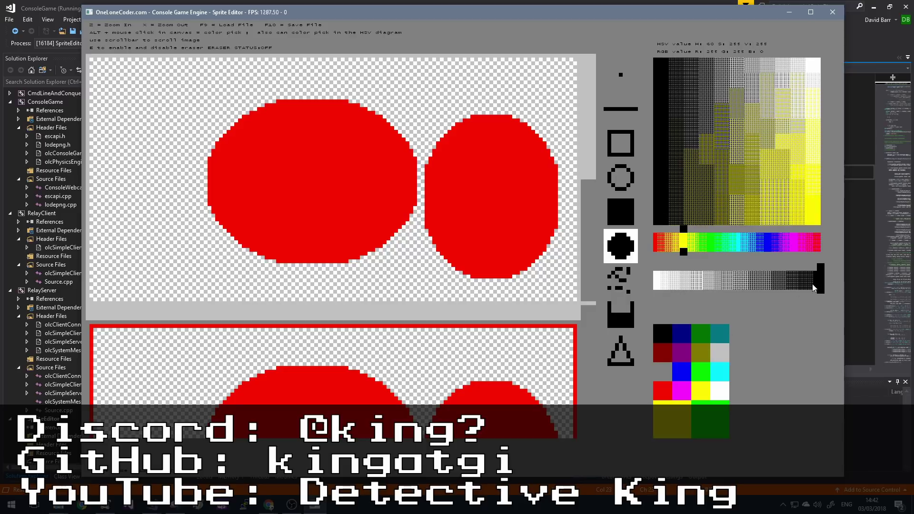
left_click_drag(816, 285, 756, 284)
left_click_drag(327, 80, 507, 269)
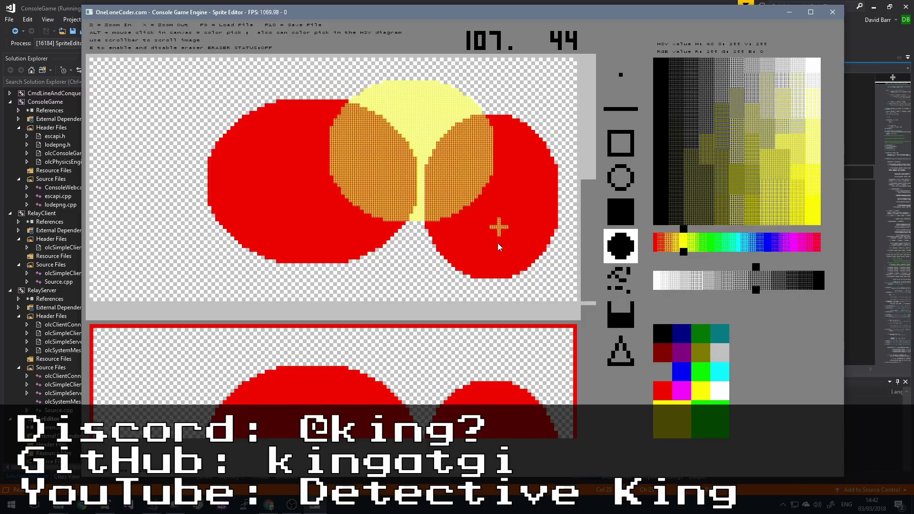
Step: Draw two dark blue ellipses over the left and upper-left areas
left_click(678, 331)
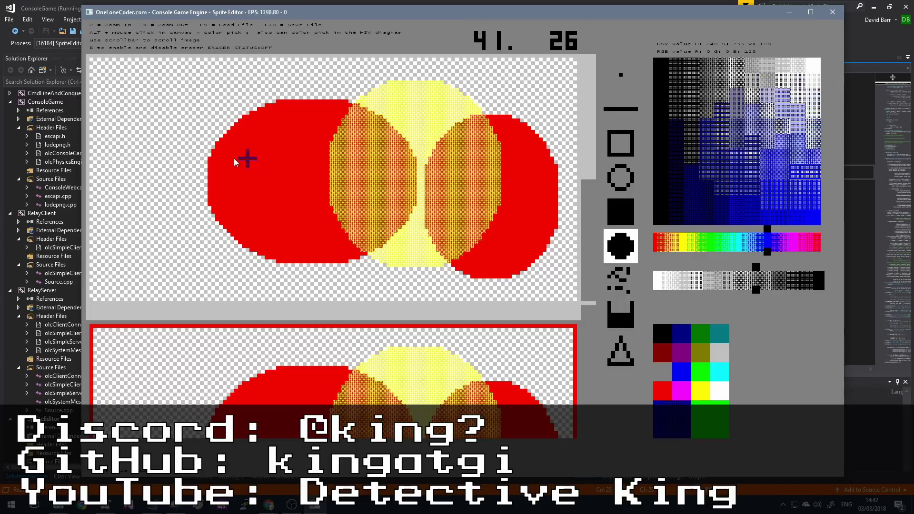
left_click_drag(232, 160, 421, 266)
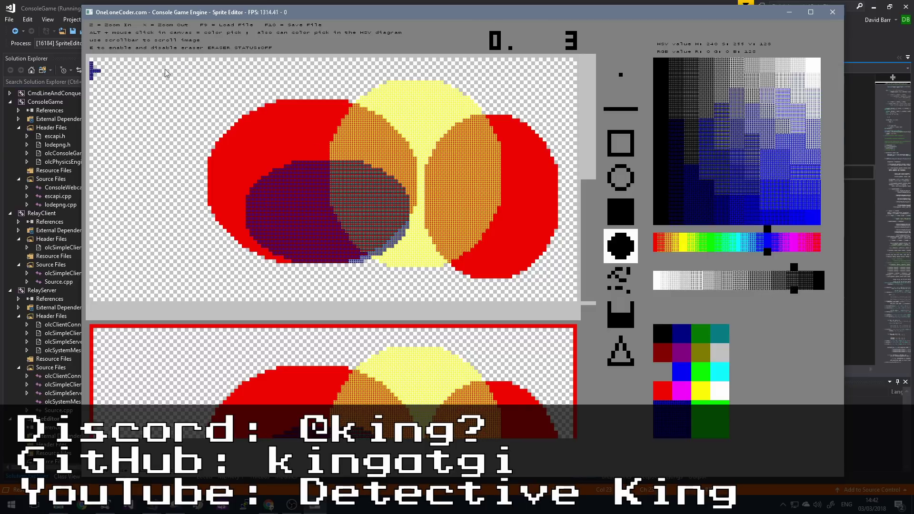
left_click_drag(179, 71, 365, 233)
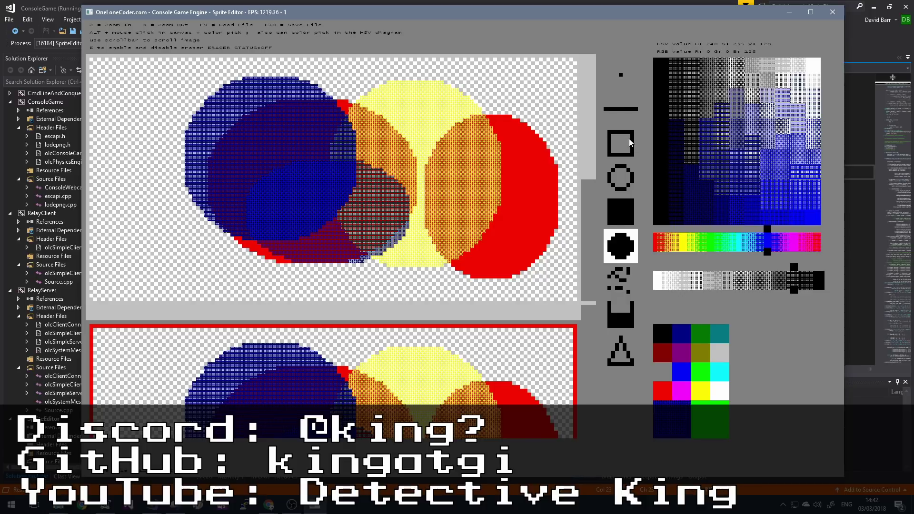
Step: Spray dark blue speckles across the circles and zoom into the canvas
left_click(620, 279)
left_click_drag(468, 222, 418, 154)
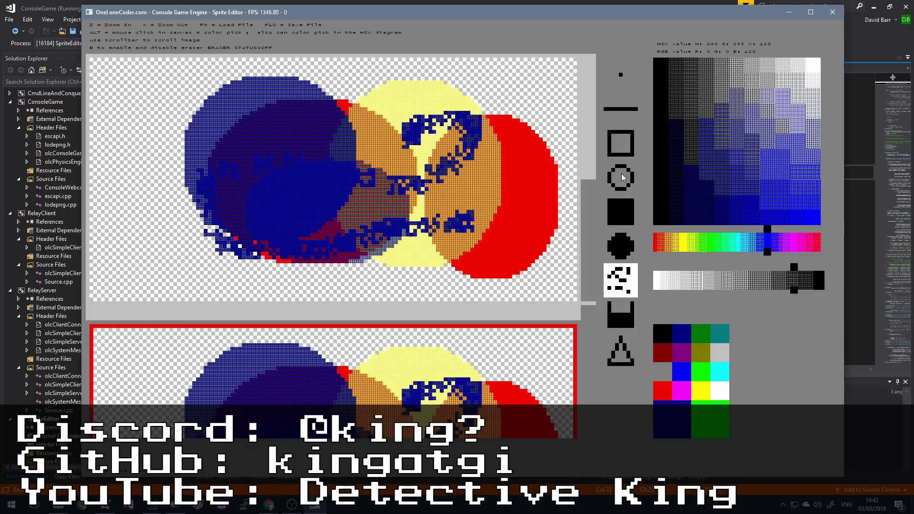
mouse_move(587, 158)
left_mouse_down()
mouse_move(595, 268)
mouse_move(603, 161)
mouse_move(606, 235)
mouse_move(595, 156)
left_mouse_up()
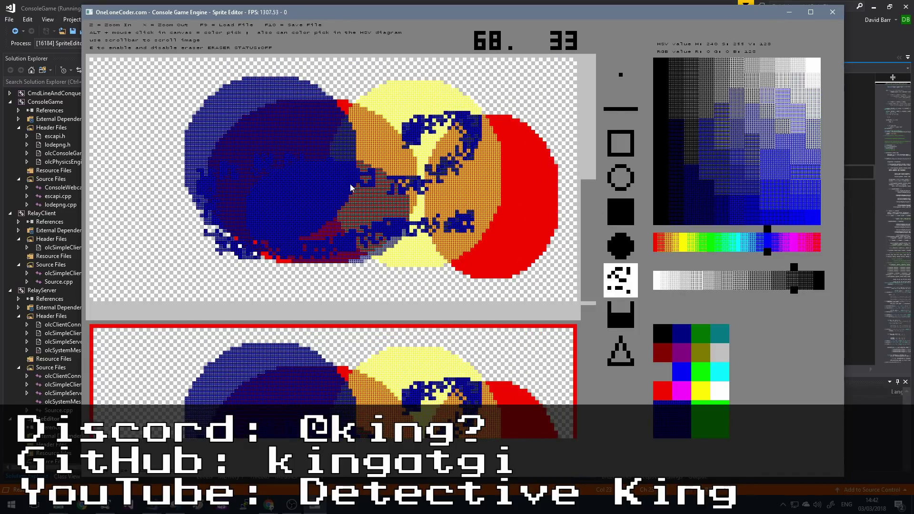
key("z")
key("z")
Step: Erase a rectangular patch from the zoomed orange area with the eraser's filled-rectangle mode
mouse_move(600, 70)
left_mouse_down()
mouse_move(597, 121)
mouse_move(597, 93)
left_mouse_up()
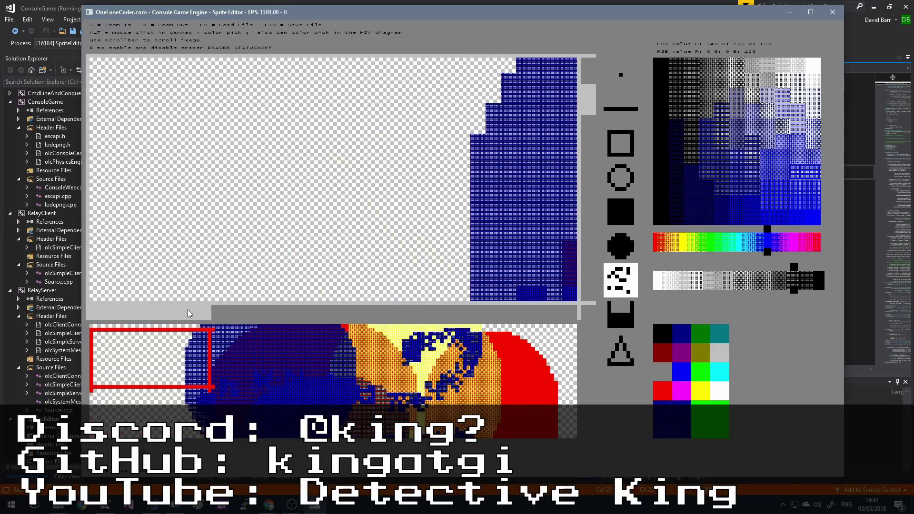
left_click_drag(188, 310, 462, 316)
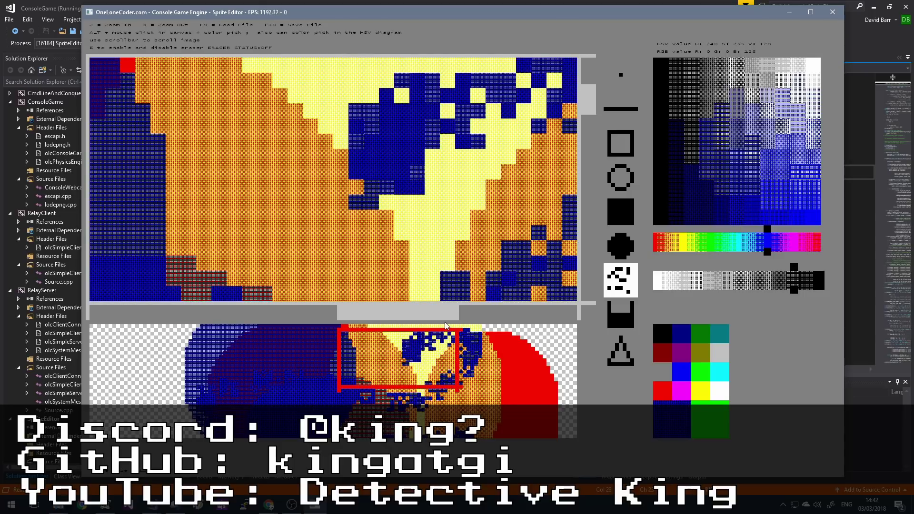
mouse_move(592, 102)
left_mouse_down()
mouse_move(597, 160)
mouse_move(588, 107)
left_mouse_up()
key("e")
left_click(619, 207)
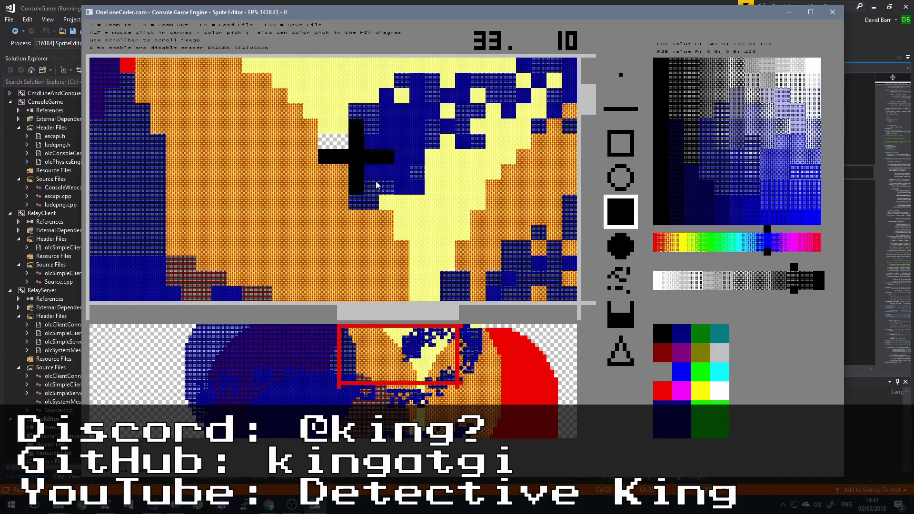
left_click_drag(458, 186, 326, 250)
left_click_drag(589, 102, 588, 79)
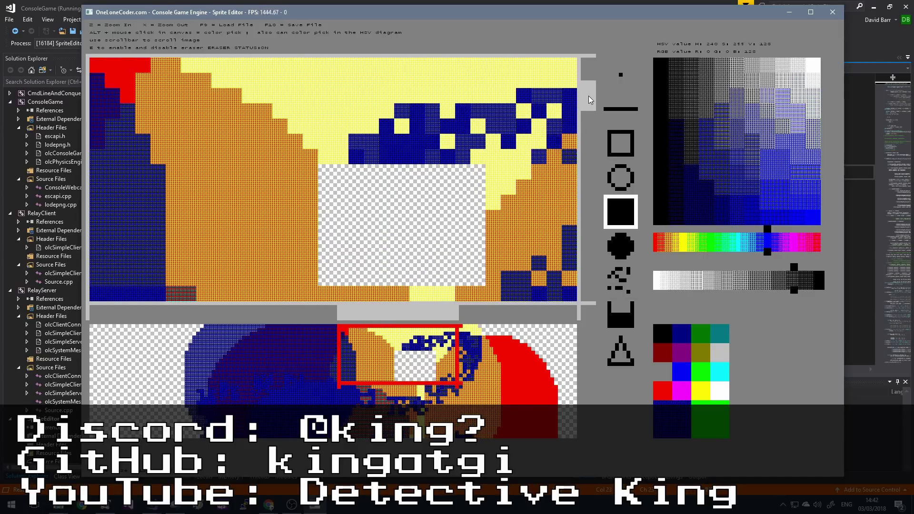
Step: Draw a thick dark blue line and extra blue segments across the yellow area
left_click(620, 109)
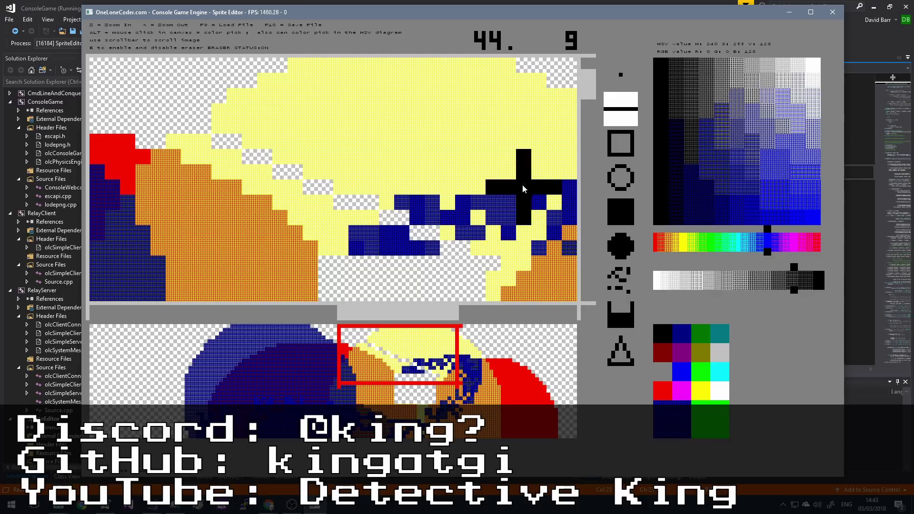
left_click_drag(465, 153, 137, 212)
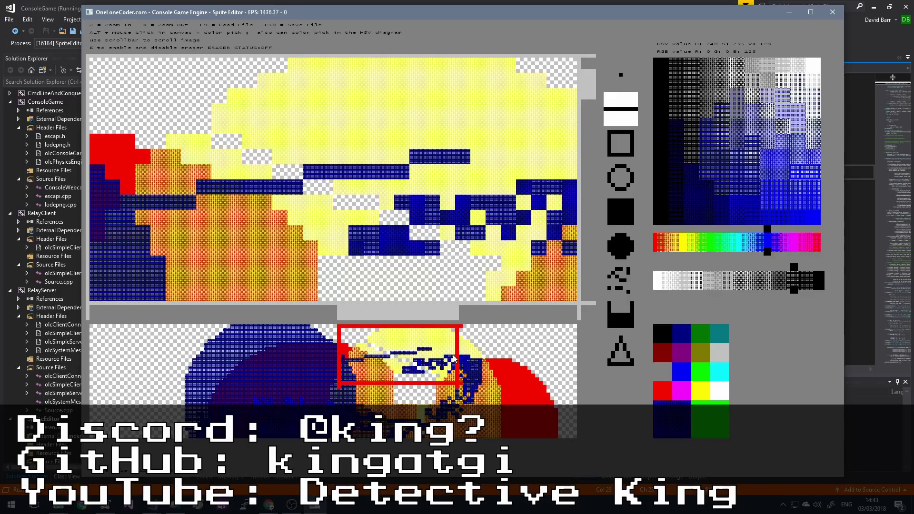
mouse_move(499, 215)
left_mouse_down()
mouse_move(519, 262)
mouse_move(500, 215)
mouse_move(529, 186)
left_mouse_up()
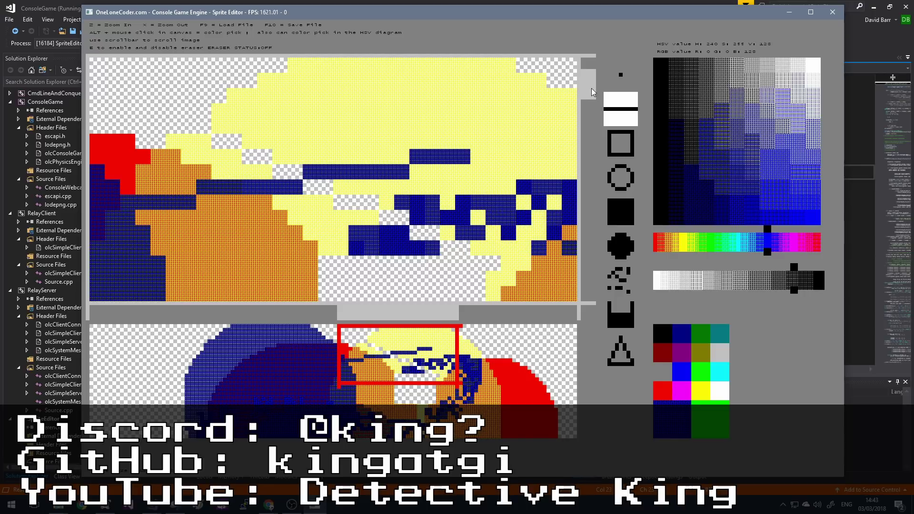